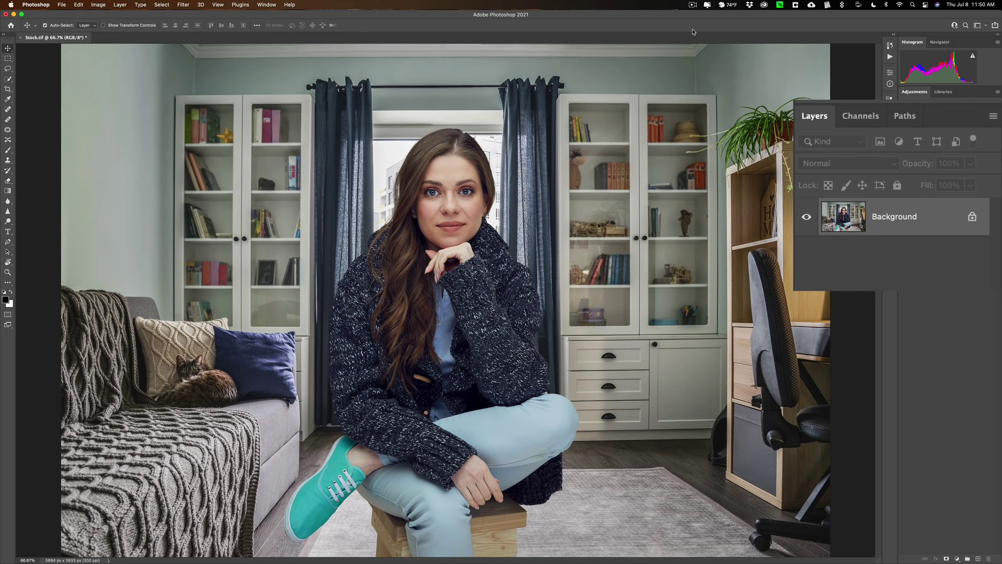
# Duplicate the Background layer and select the seated woman on the copy with the Quick Selection tool's Select Subject.
pyautogui.press('super+j')
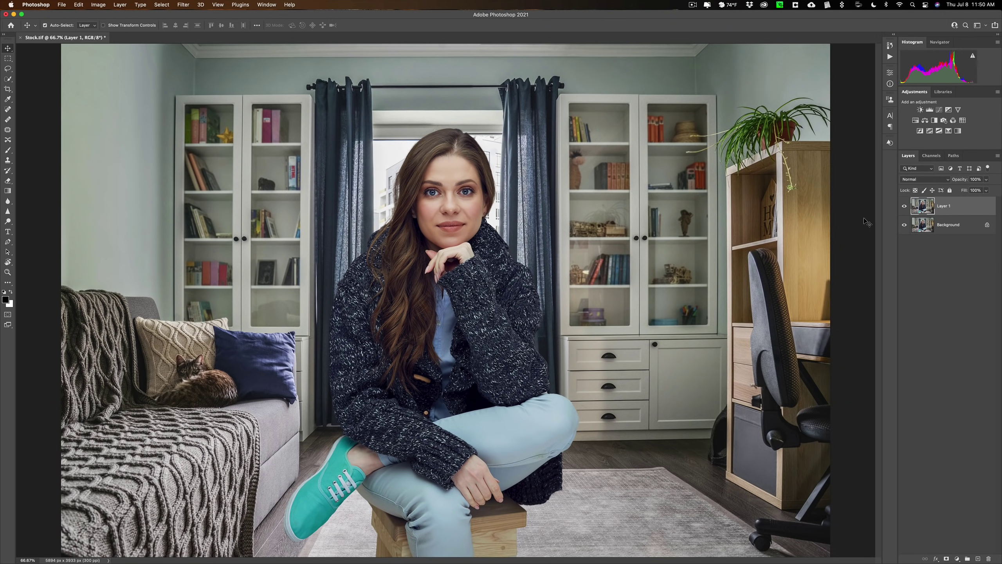
pyautogui.press('w')
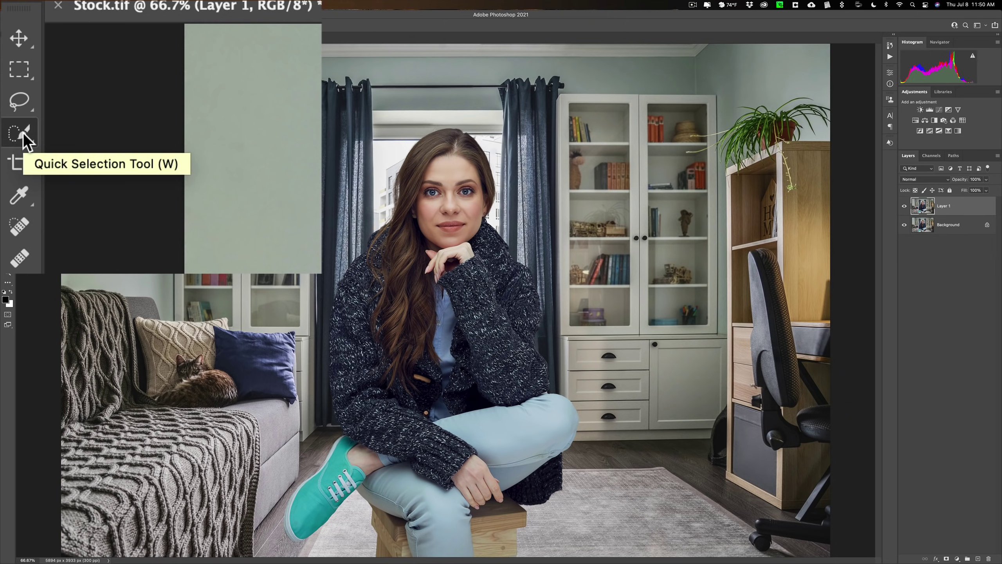
pyautogui.click(23, 134)
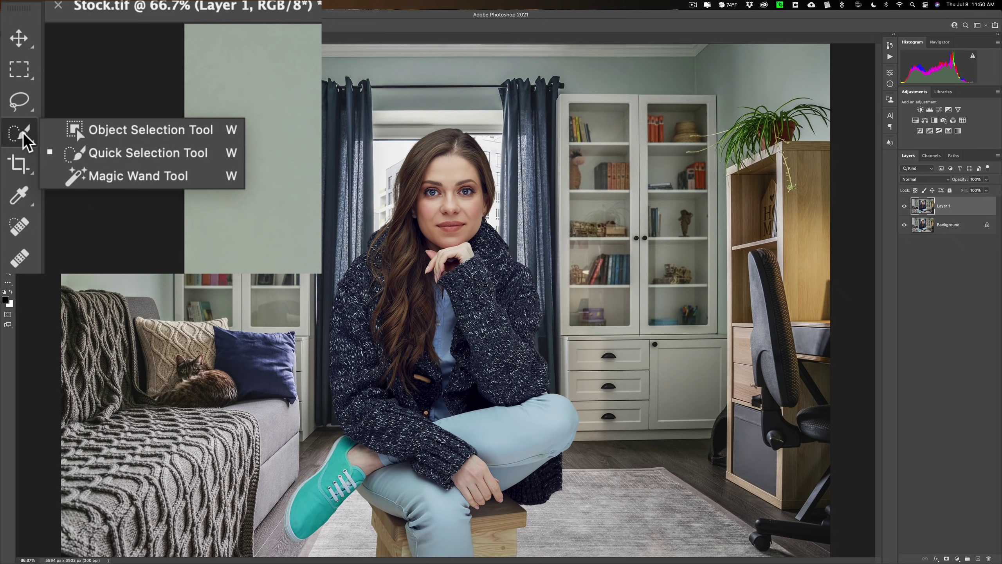
pyautogui.click(22, 132)
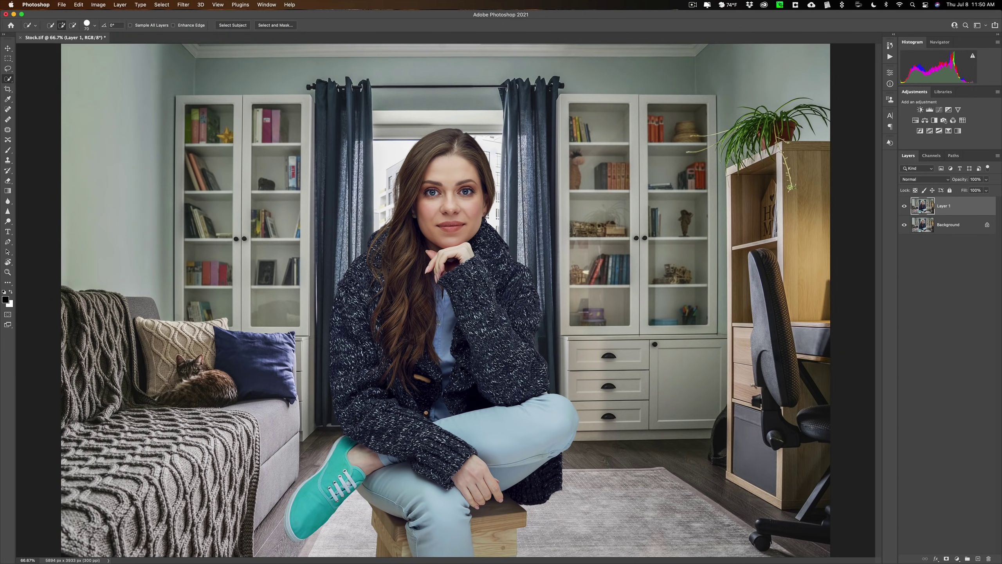
pyautogui.click(487, 58)
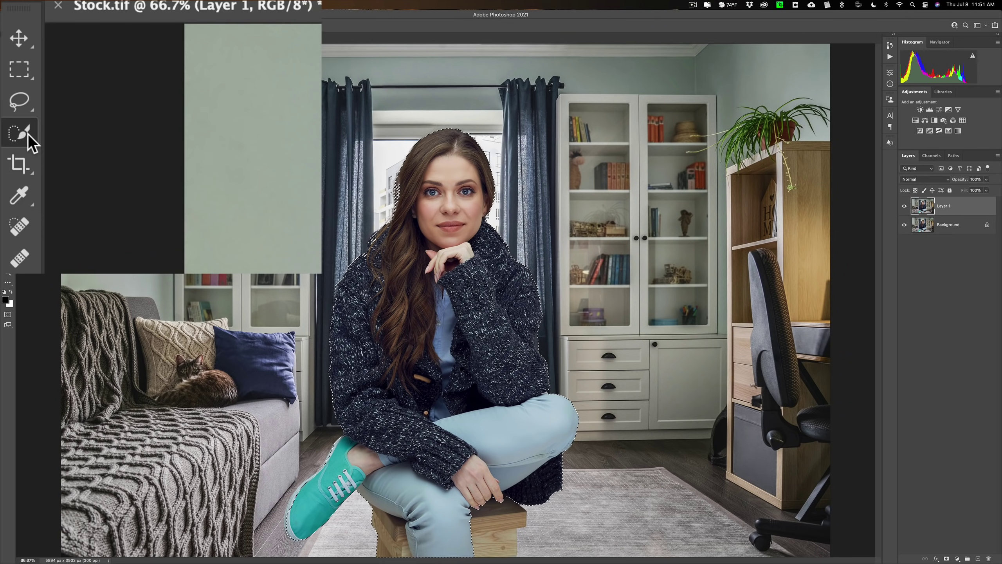
# Add the missing part of the wooden stool to the selection with a Quick Selection brush of size 125.
pyautogui.click(19, 133)
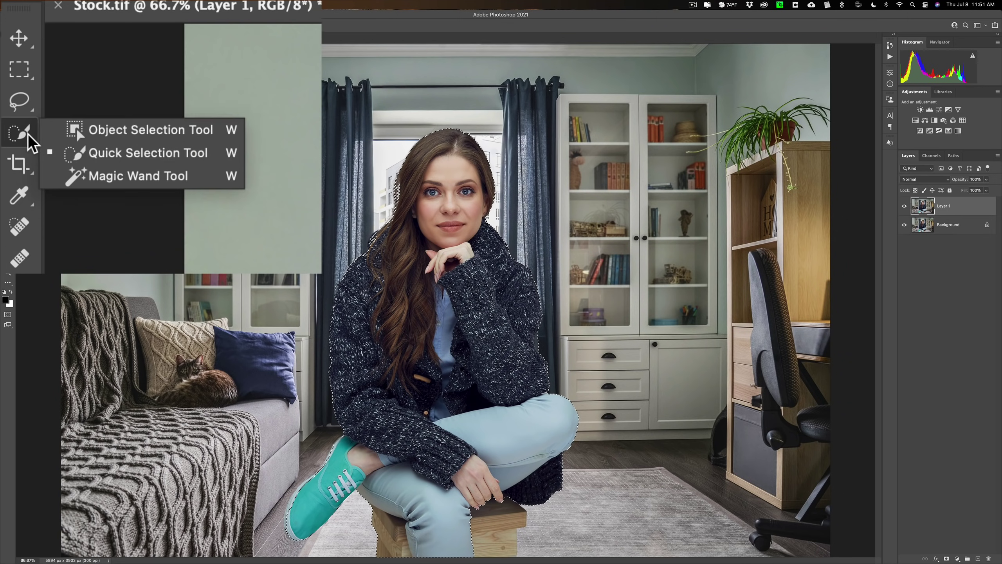
pyautogui.click(134, 155)
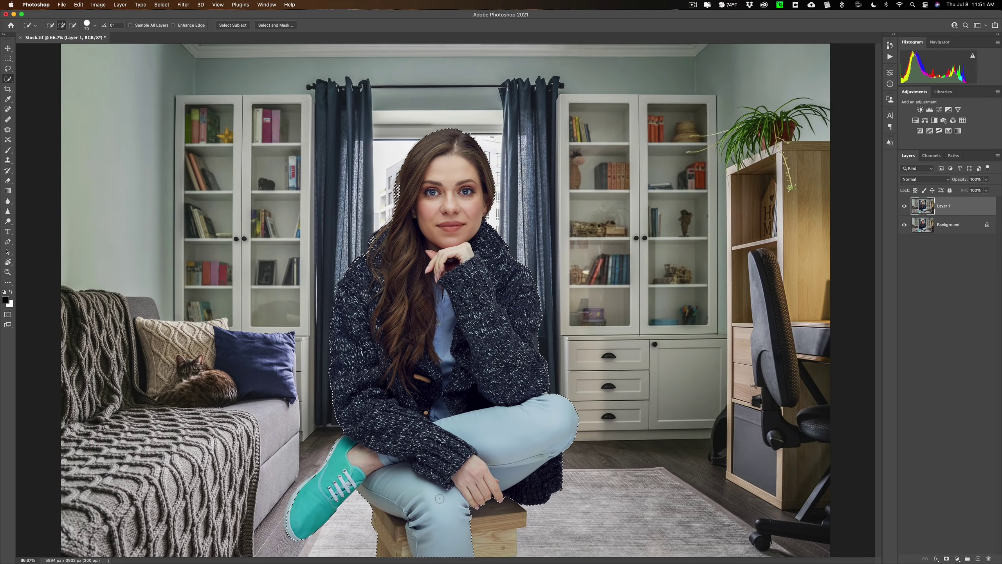
pyautogui.press(']')
pyautogui.click(470, 525)
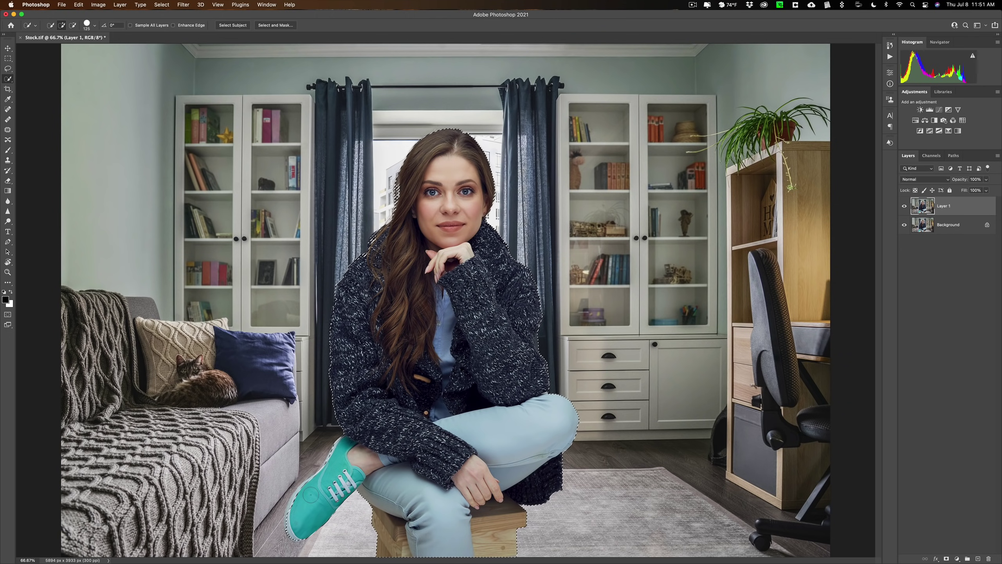
# Include the shoe's outer edge with Quick Selection at brush size 60 and subtract the floor and rug around it.
pyautogui.press('[')
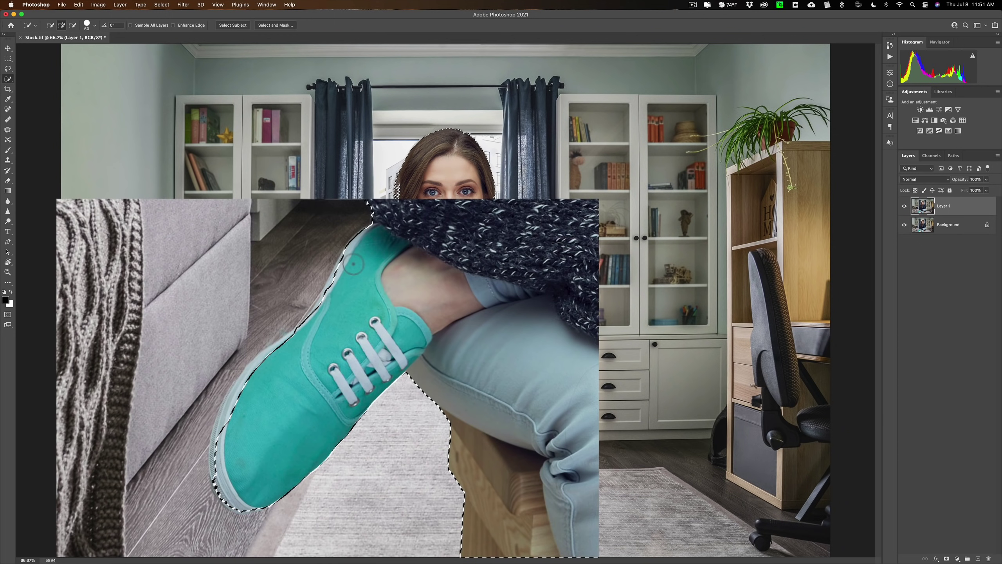
pyautogui.moveTo(360, 272)
pyautogui.mouseDown()
pyautogui.moveTo(308, 338)
pyautogui.moveTo(266, 359)
pyautogui.moveTo(221, 461)
pyautogui.mouseUp()
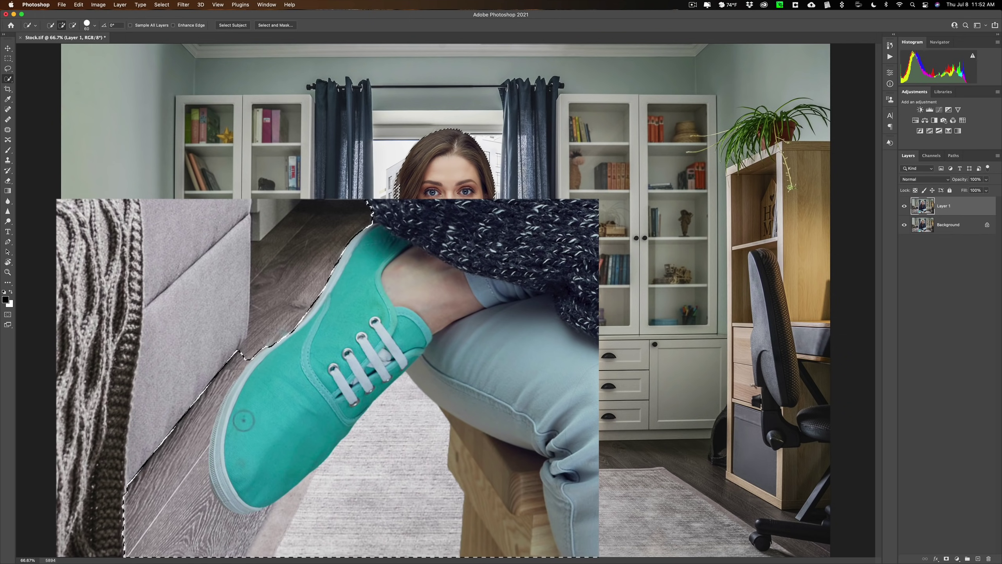
pyautogui.press('alt')
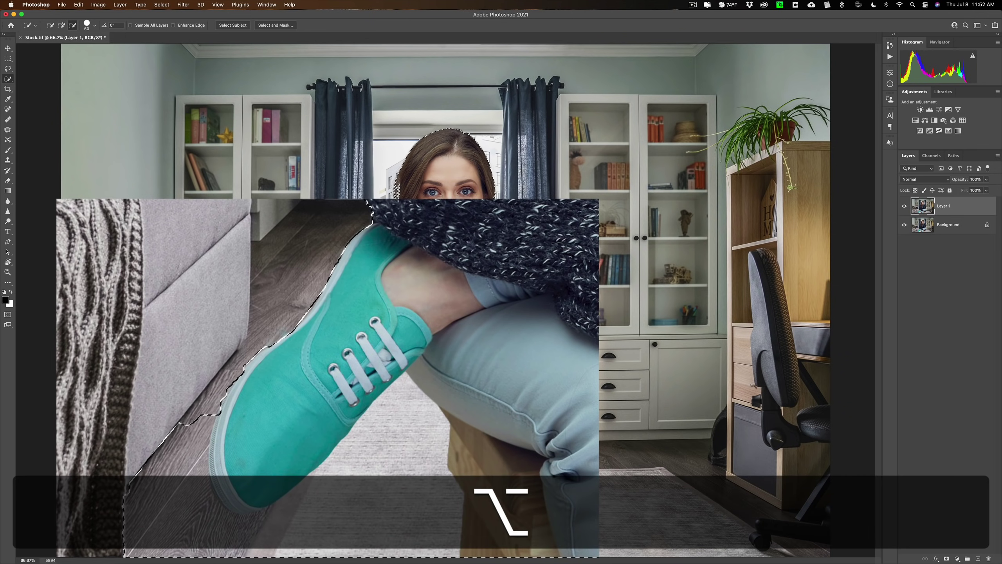
pyautogui.click(197, 436)
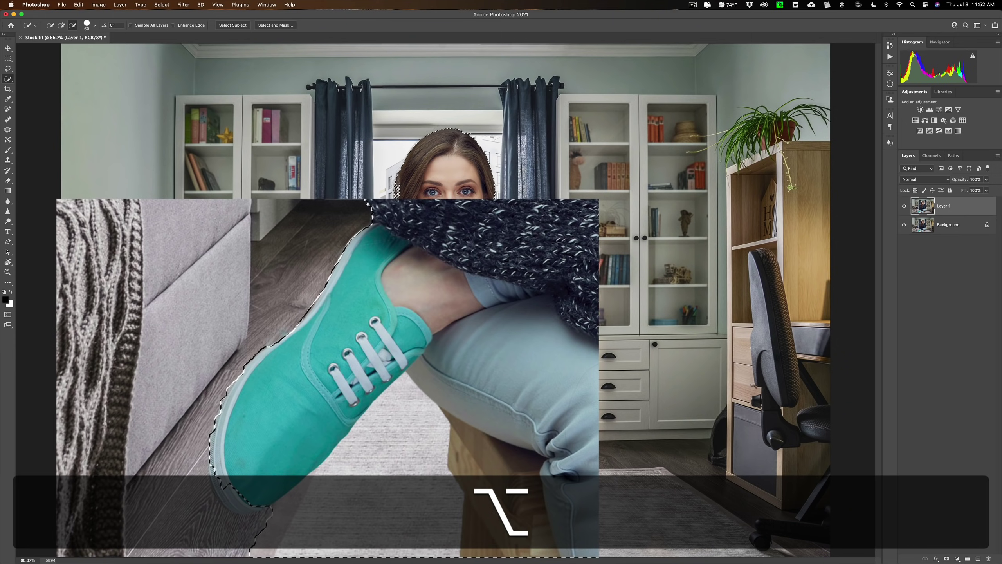
pyautogui.click(287, 519)
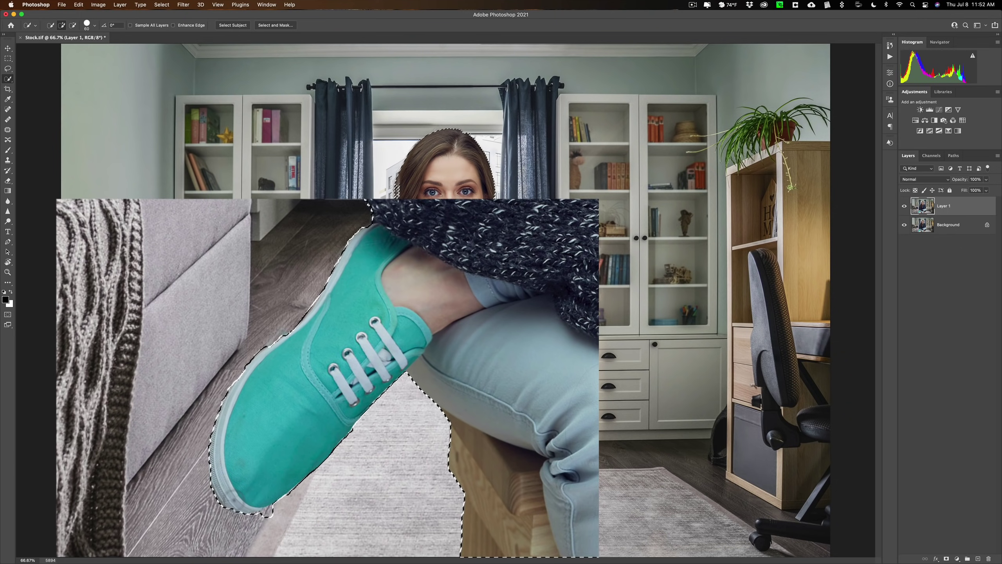
# Try adding the area beneath the shoe's toe to the selection and undo the stroke.
pyautogui.click(244, 484)
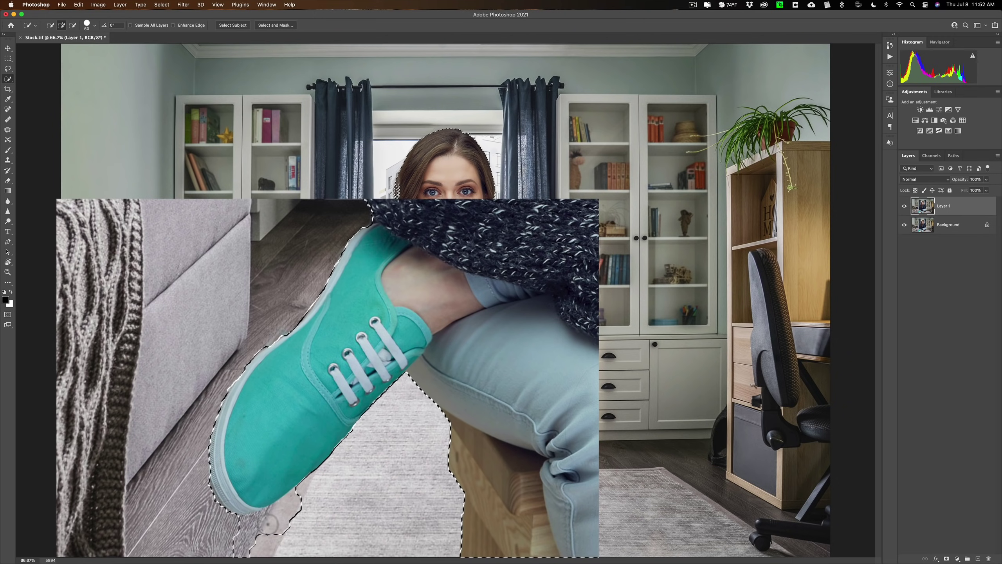
pyautogui.click(302, 530)
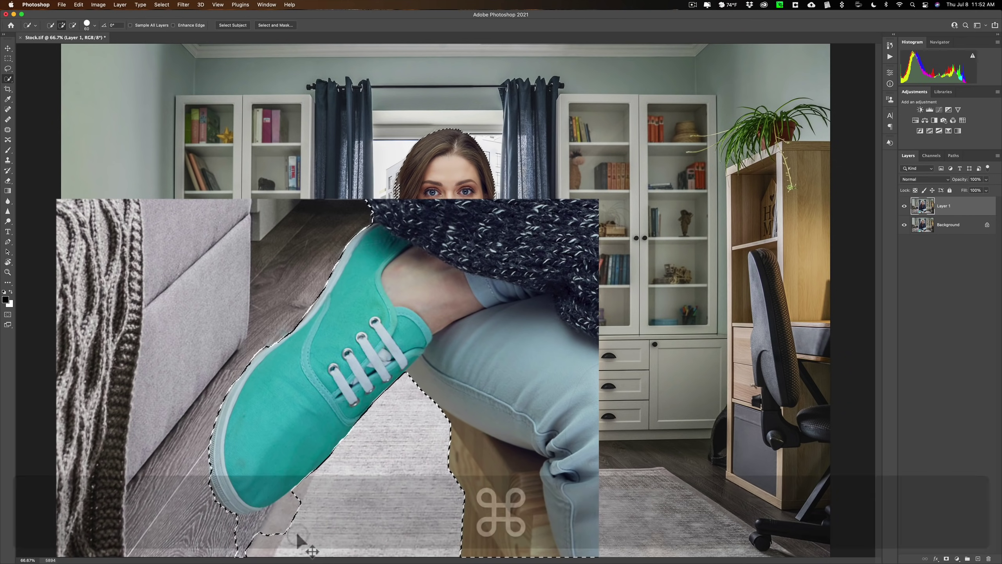
pyautogui.press('super+z')
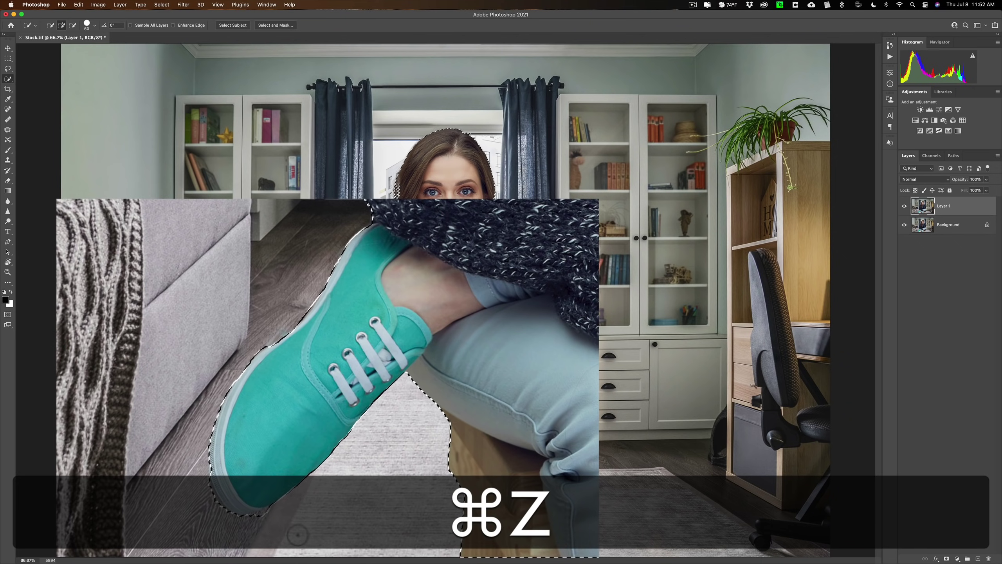
pyautogui.press('alt')
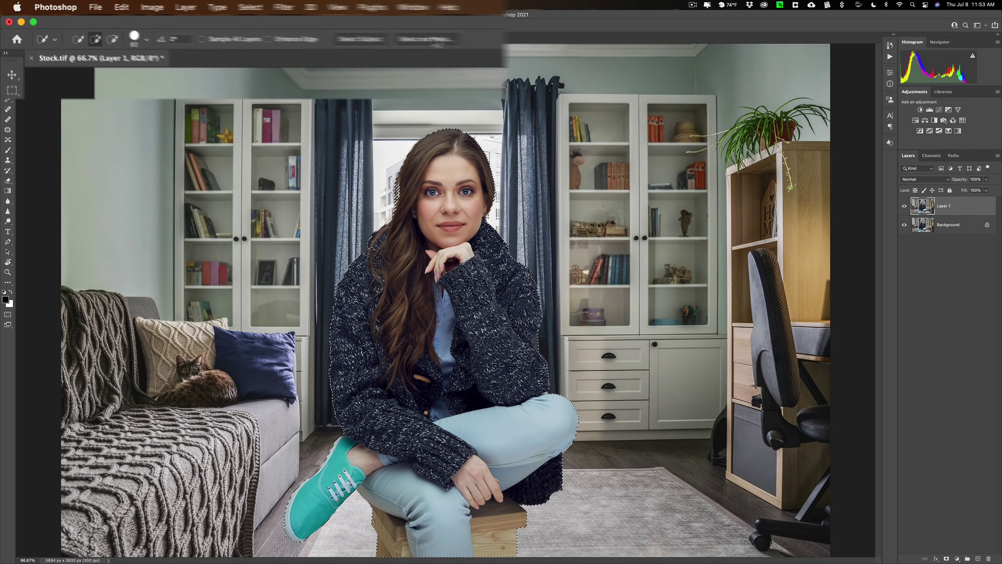
# Open Select and Mask and compare the Onion Skin, Marching Ants, Overlay and On White view modes, settling on On Black.
pyautogui.click(281, 25)
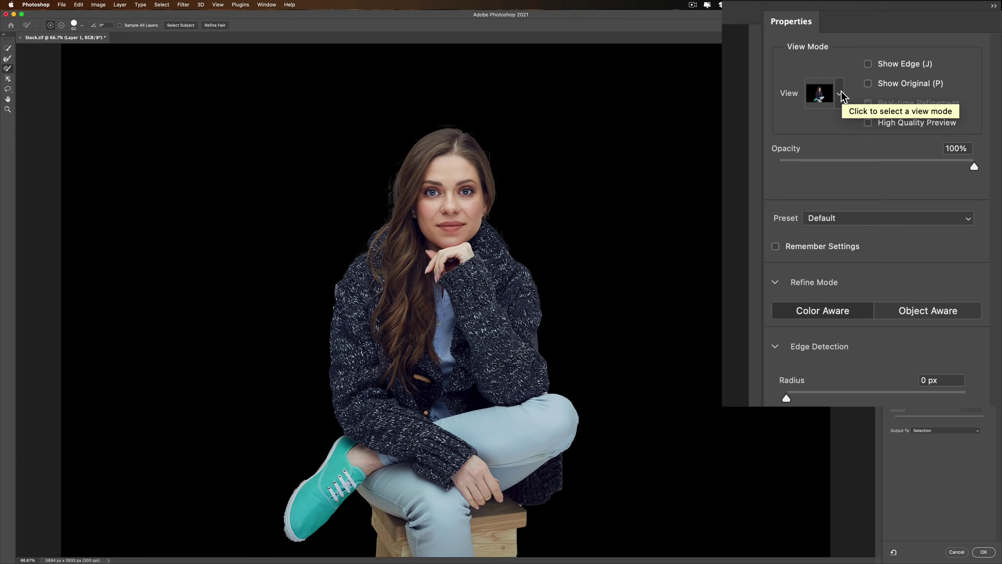
pyautogui.click(842, 96)
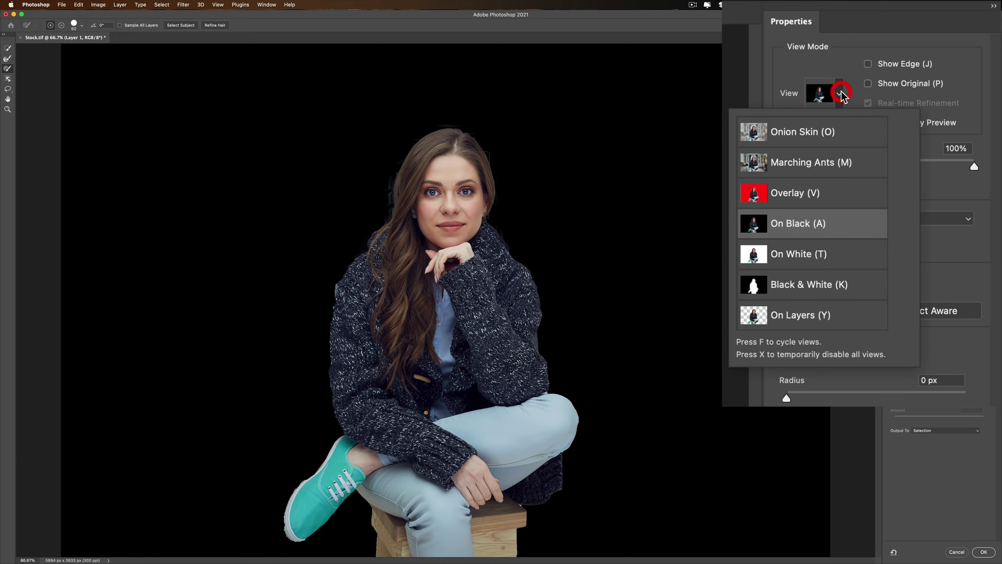
pyautogui.click(793, 135)
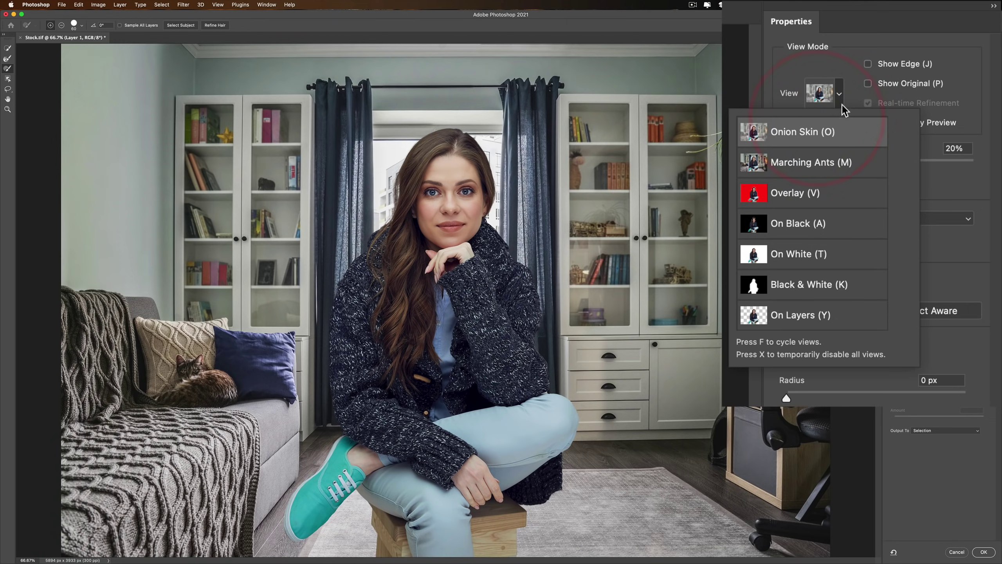
pyautogui.click(811, 163)
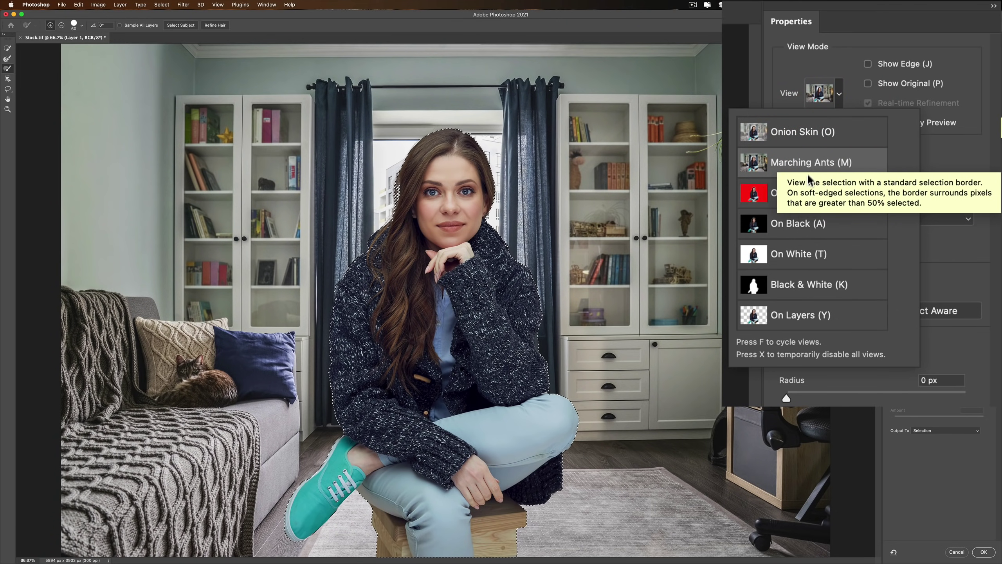
pyautogui.click(781, 198)
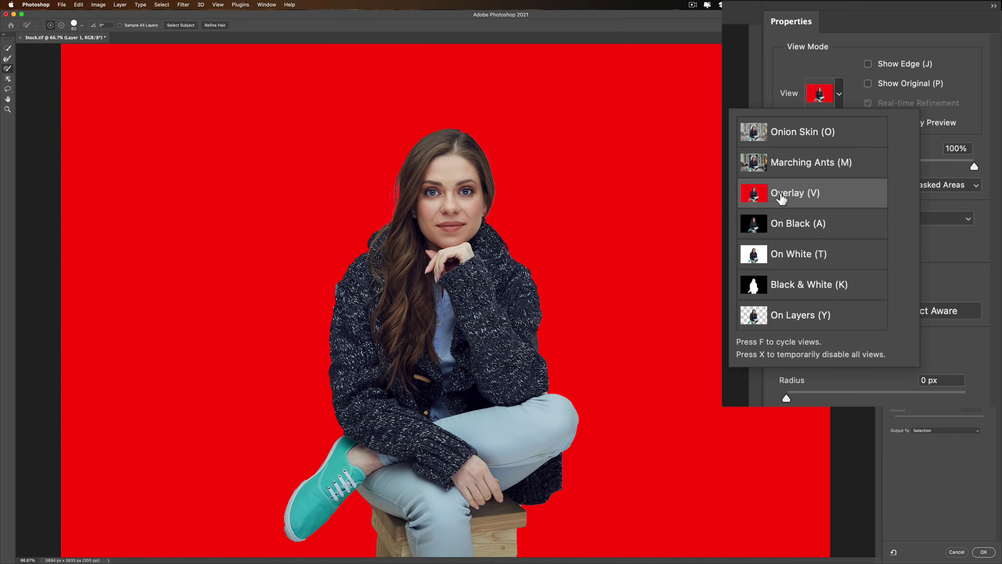
pyautogui.click(789, 225)
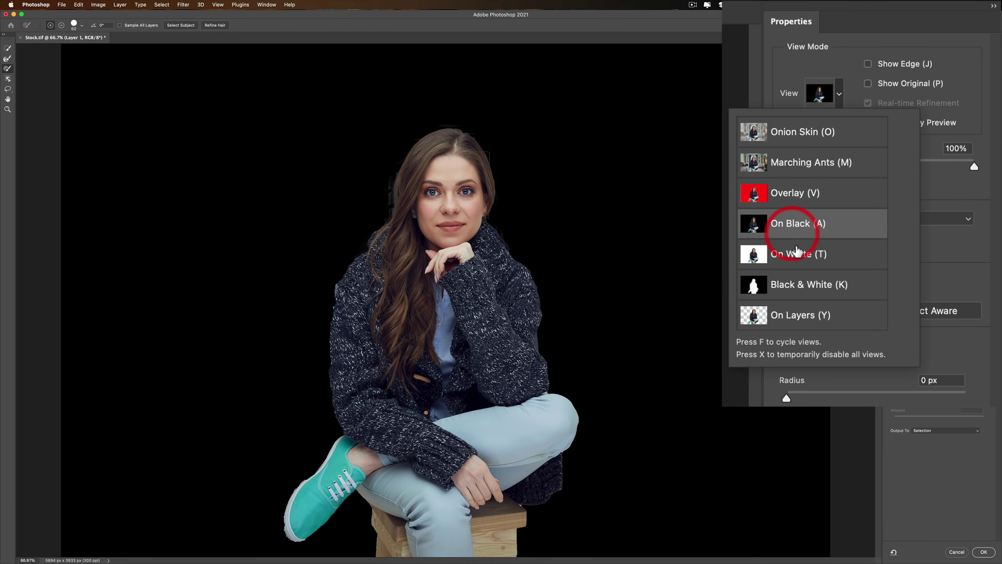
pyautogui.click(795, 248)
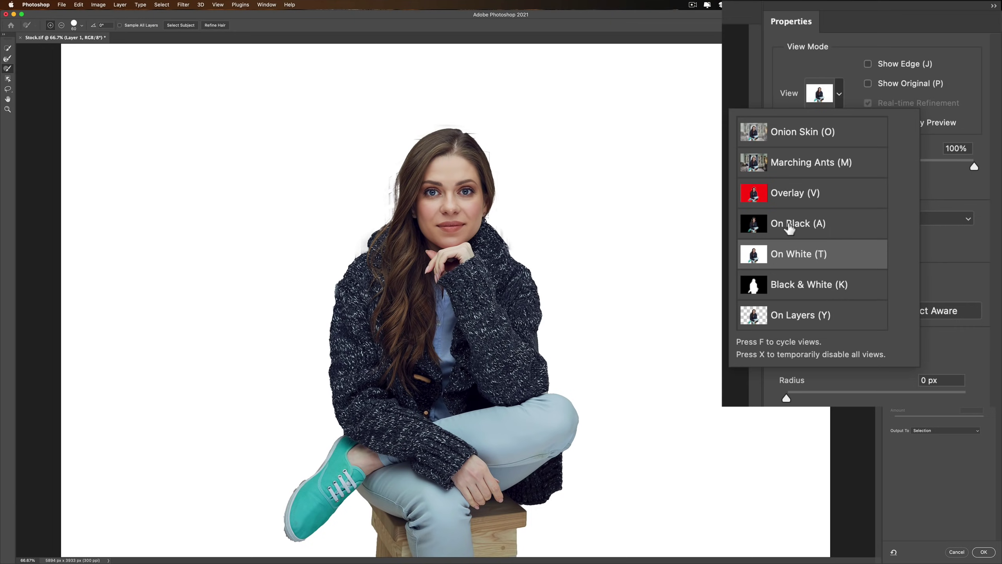
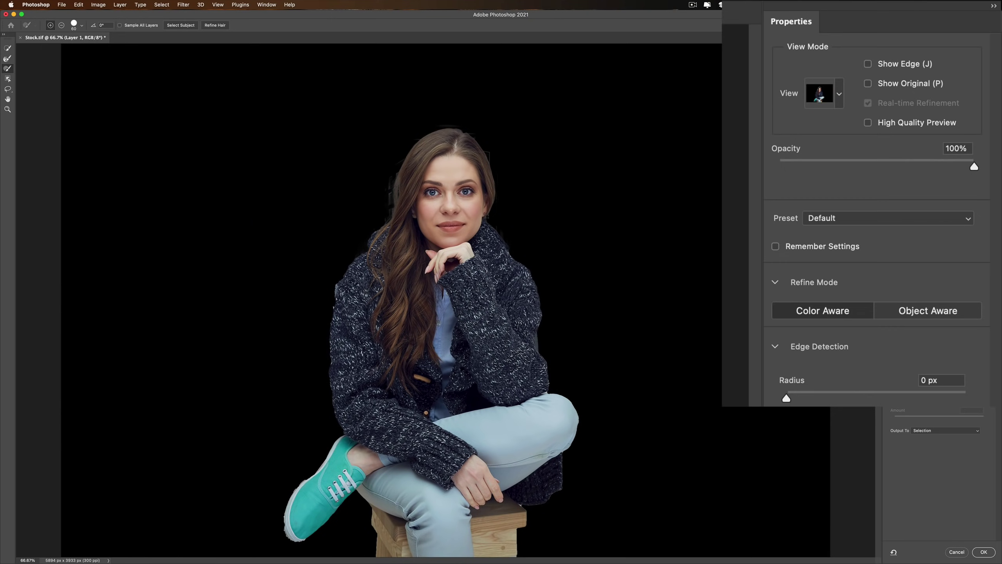
pyautogui.click(956, 148)
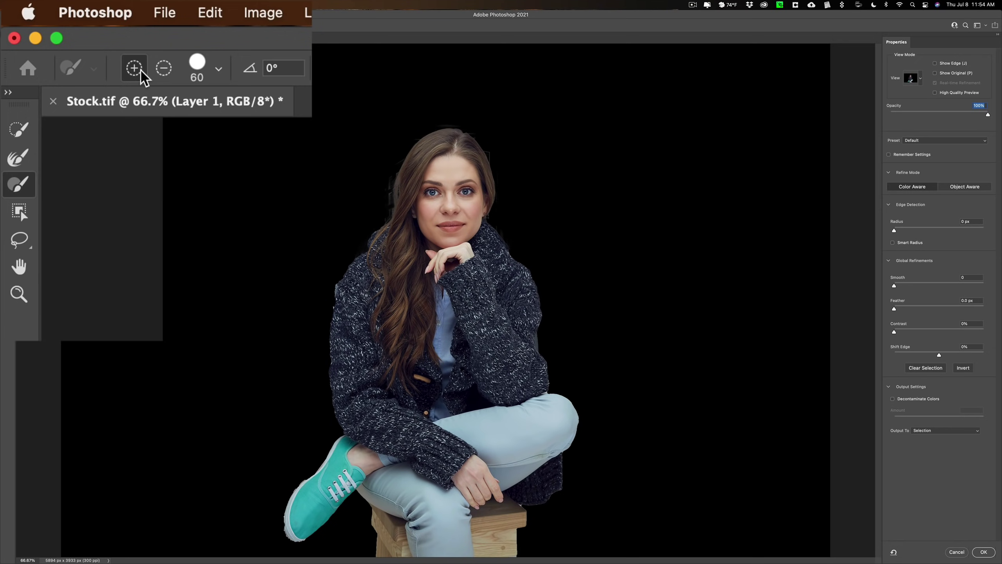
# Brush the background fringe beside the woman's hair out of the selection and paint the shoe's toe edge back in.
pyautogui.click(163, 71)
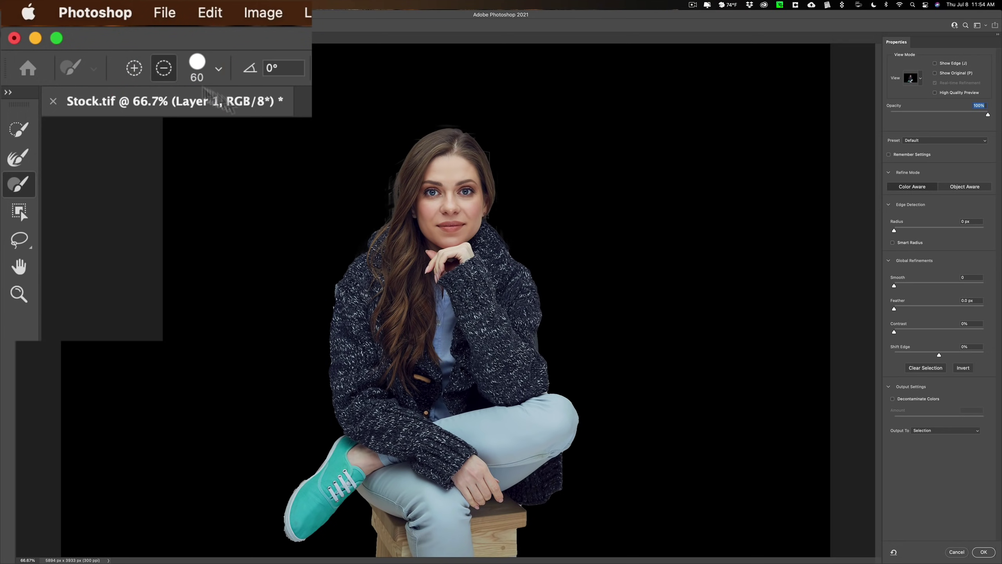
pyautogui.moveTo(394, 172); pyautogui.dragTo(381, 218)
pyautogui.click(142, 65)
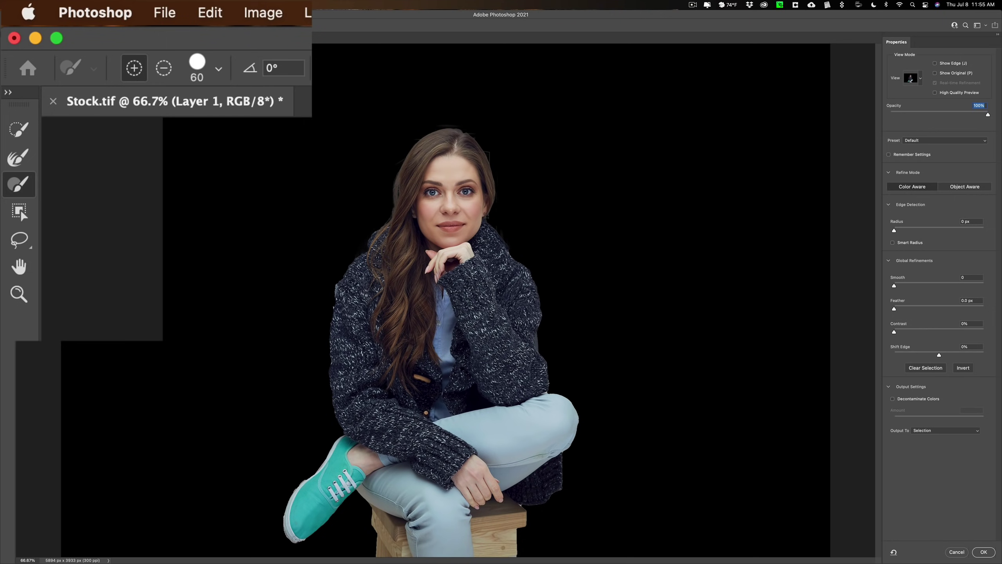
pyautogui.click(296, 539)
# Try the Refine Edge Brush at size 80 along the shoe's outer edge and undo the strokes.
pyautogui.click(19, 162)
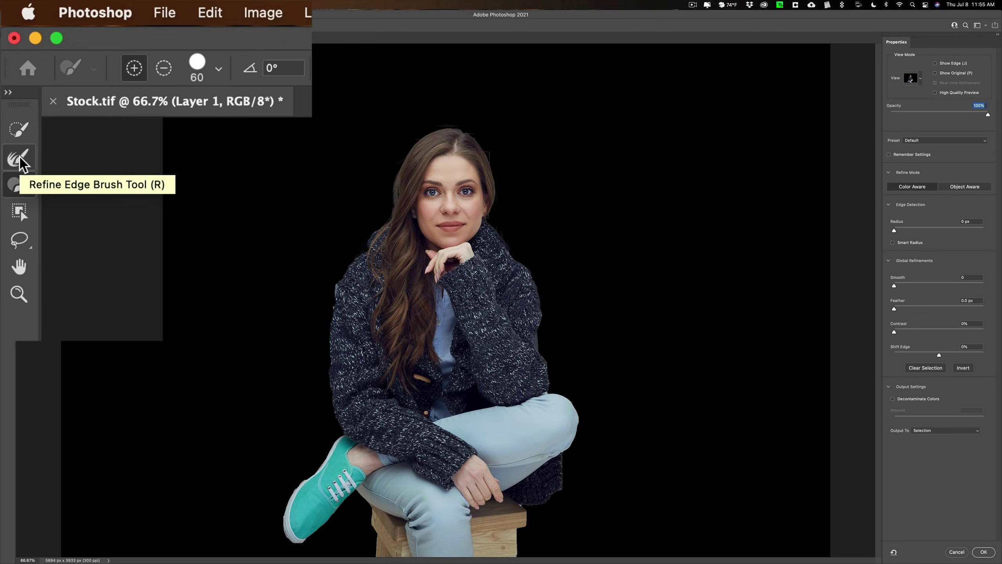
pyautogui.click(20, 158)
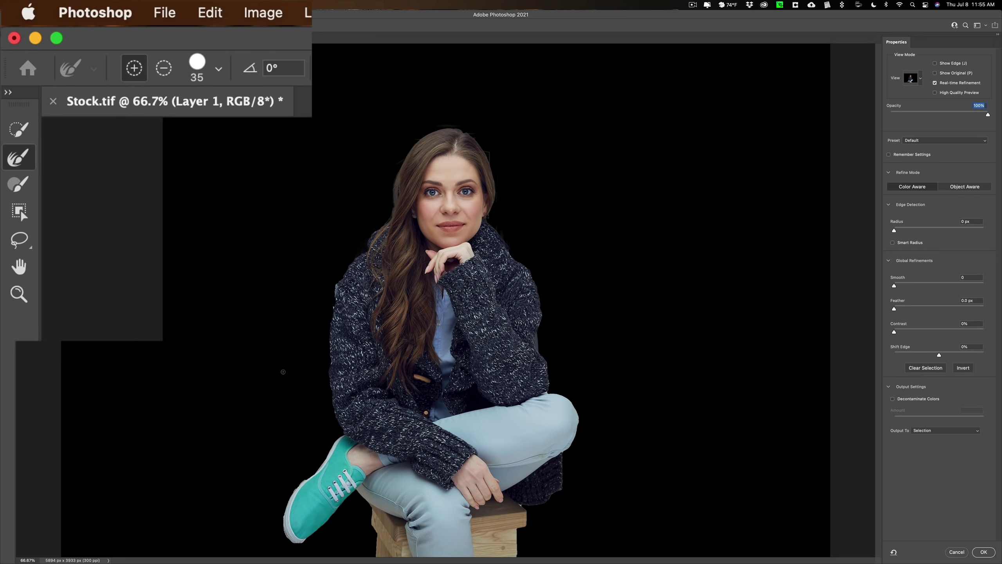
pyautogui.press(']')
pyautogui.press(']')
pyautogui.press(']')
pyautogui.press(']')
pyautogui.press(']')
pyautogui.press(']')
pyautogui.moveTo(301, 477)
pyautogui.mouseDown()
pyautogui.moveTo(284, 499)
pyautogui.moveTo(281, 530)
pyautogui.moveTo(280, 513)
pyautogui.mouseUp()
pyautogui.press('super')
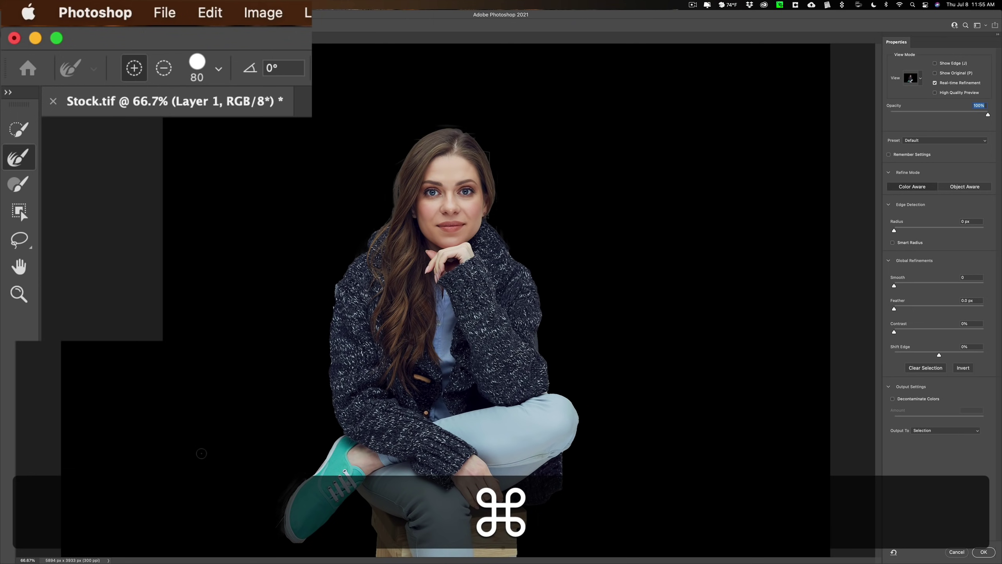
pyautogui.press('super+z')
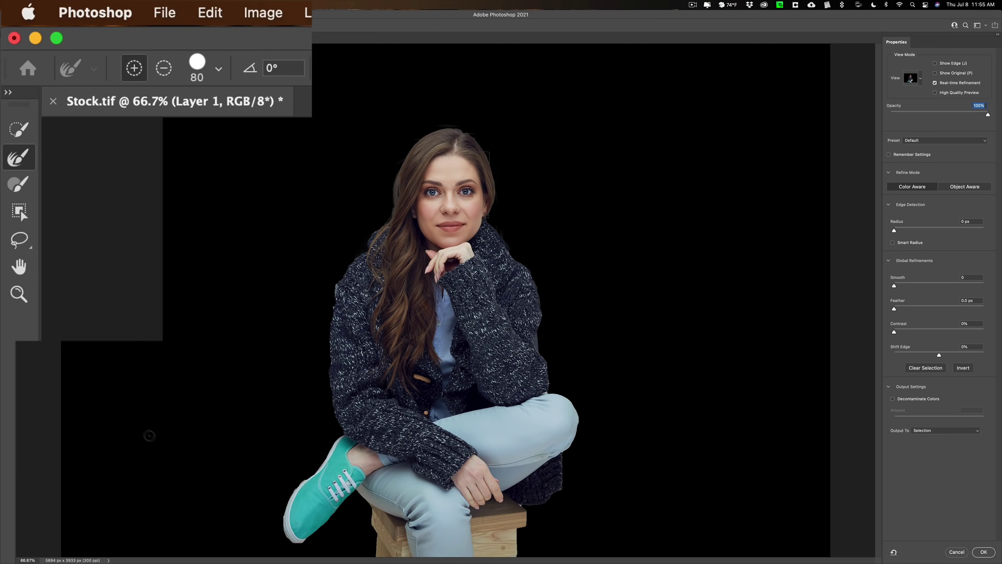
pyautogui.click(296, 547)
pyautogui.press('super+z')
# Refine the selection edge where the coat's hem meets the stool with a smaller Refine Edge Brush.
pyautogui.press('z')
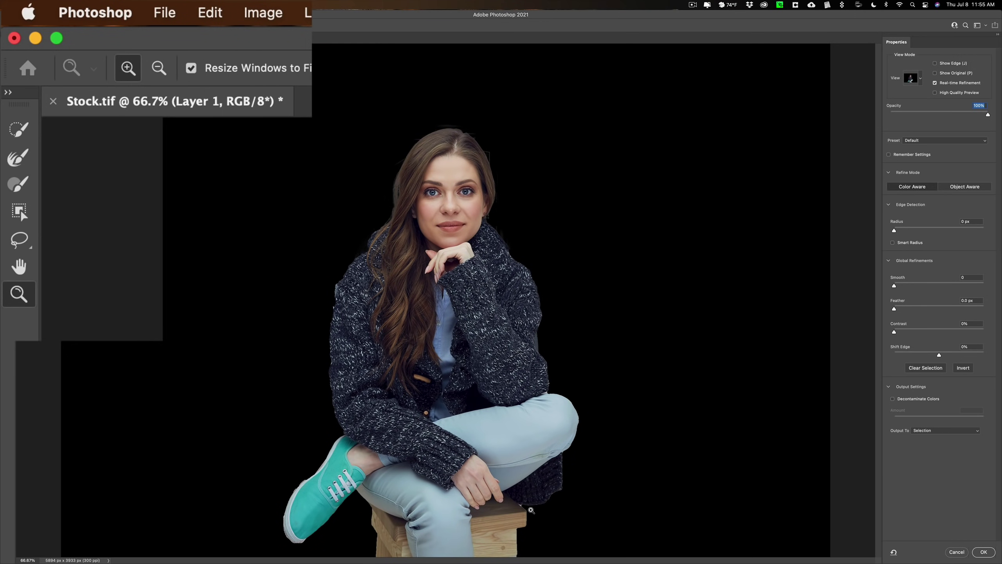
pyautogui.click(13, 158)
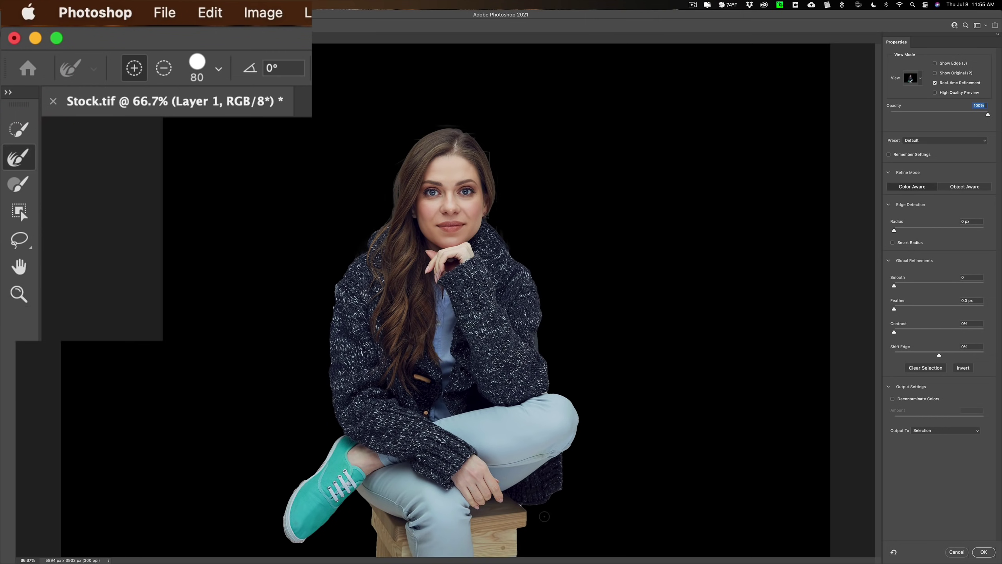
pyautogui.press('[')
pyautogui.press('[')
pyautogui.press('[')
pyautogui.press('[')
pyautogui.press('[')
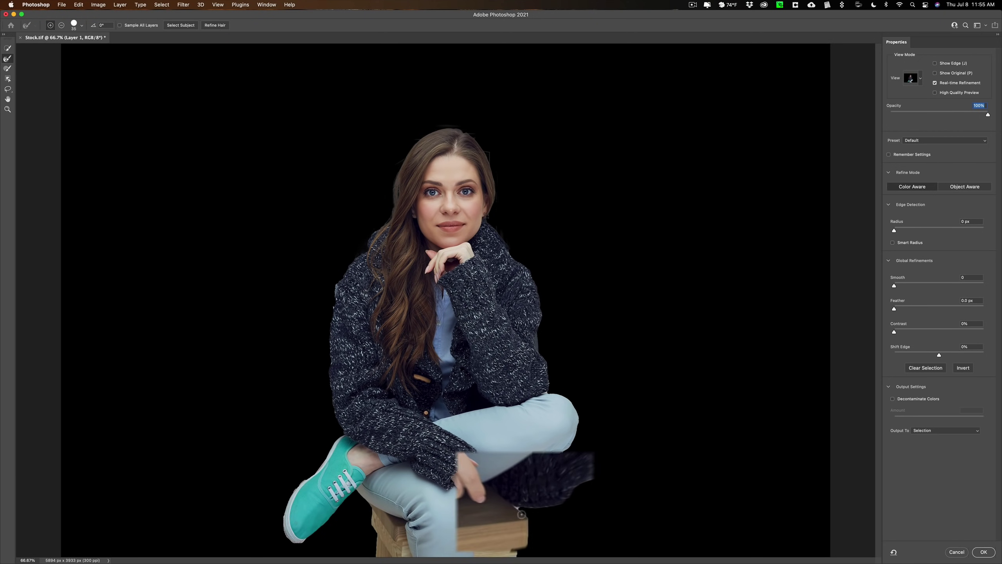
pyautogui.click(647, 494)
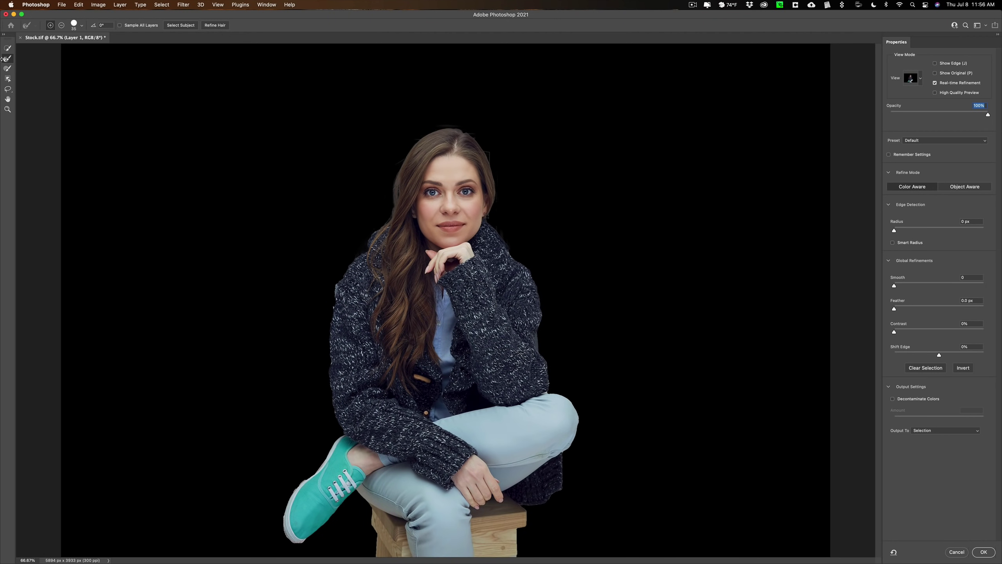
# Brush the leftover background fringe along the shoe's outer edge and toe out of the selection at brush size 60.
pyautogui.click(8, 68)
pyautogui.click(62, 26)
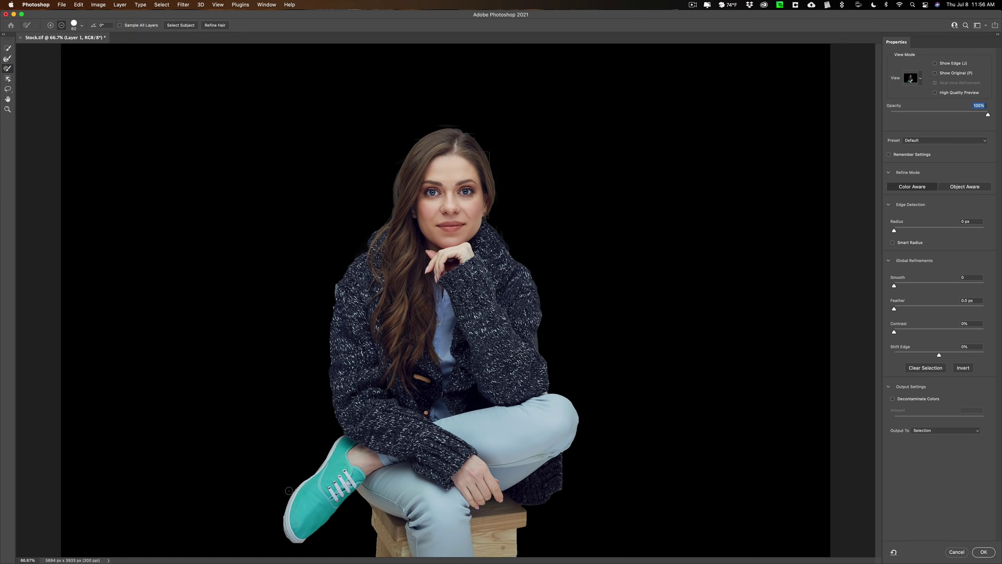
pyautogui.click(270, 527)
pyautogui.click(303, 548)
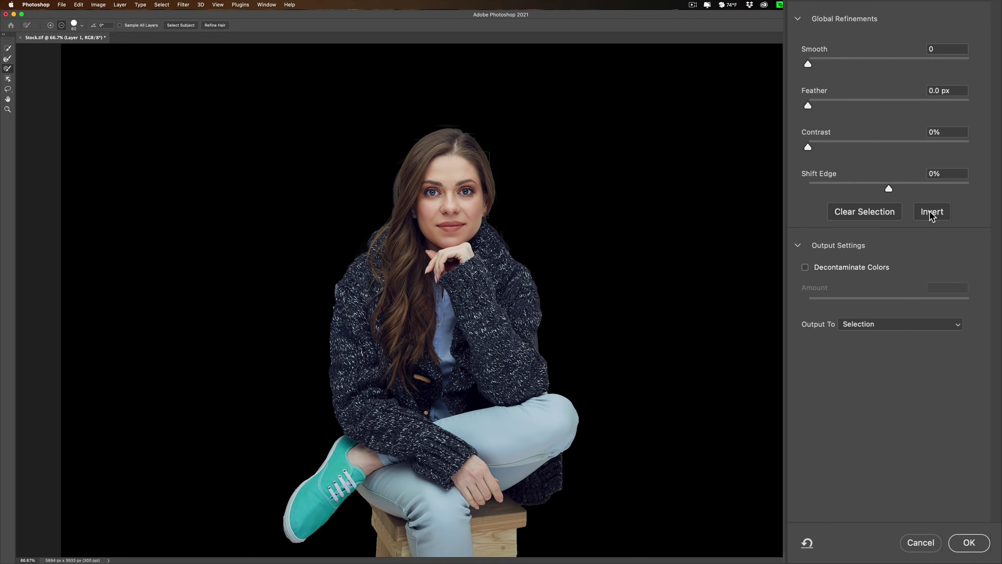
# Invert the selection to cover the room behind the woman and output it as a Selection.
pyautogui.click(932, 213)
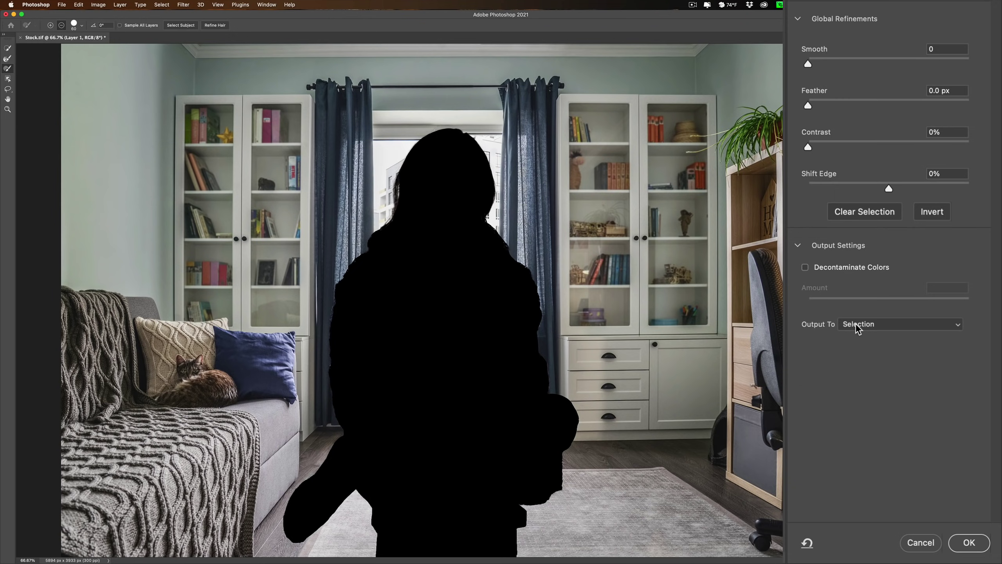
pyautogui.click(968, 544)
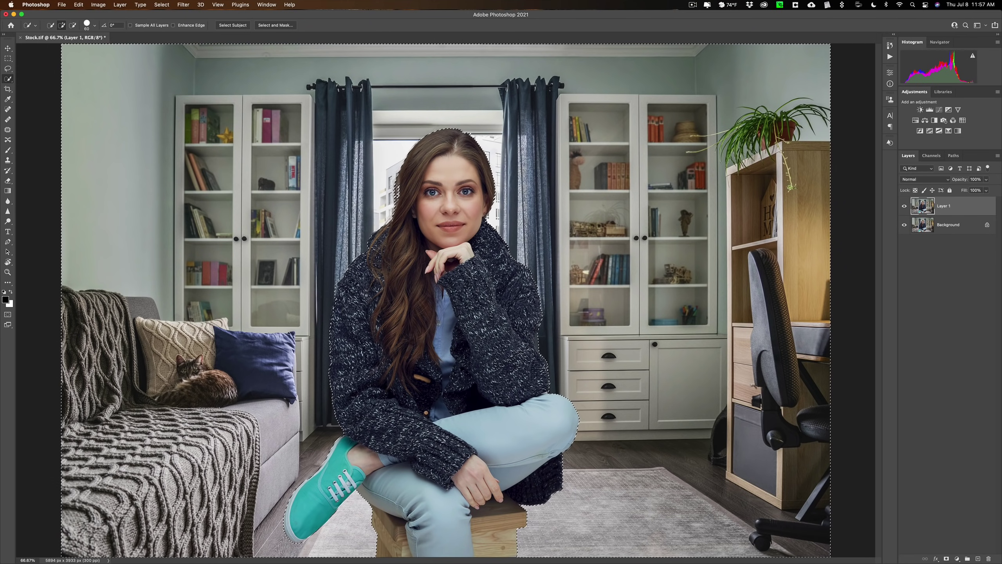
# Start Lens Blur on the selected background, try the Octagon (8) iris shape and settle on Hexagon (6).
pyautogui.click(182, 5)
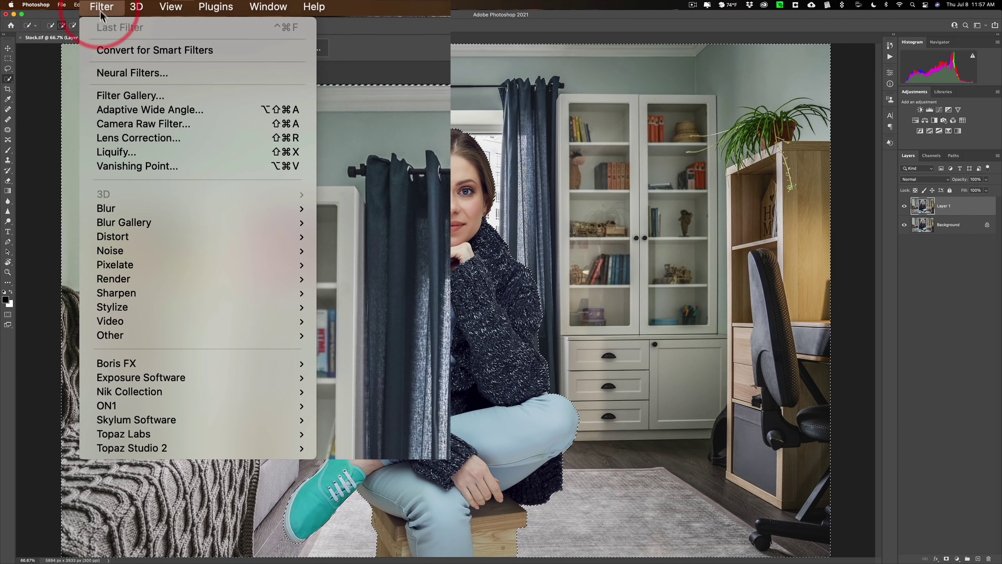
pyautogui.moveTo(297, 209)
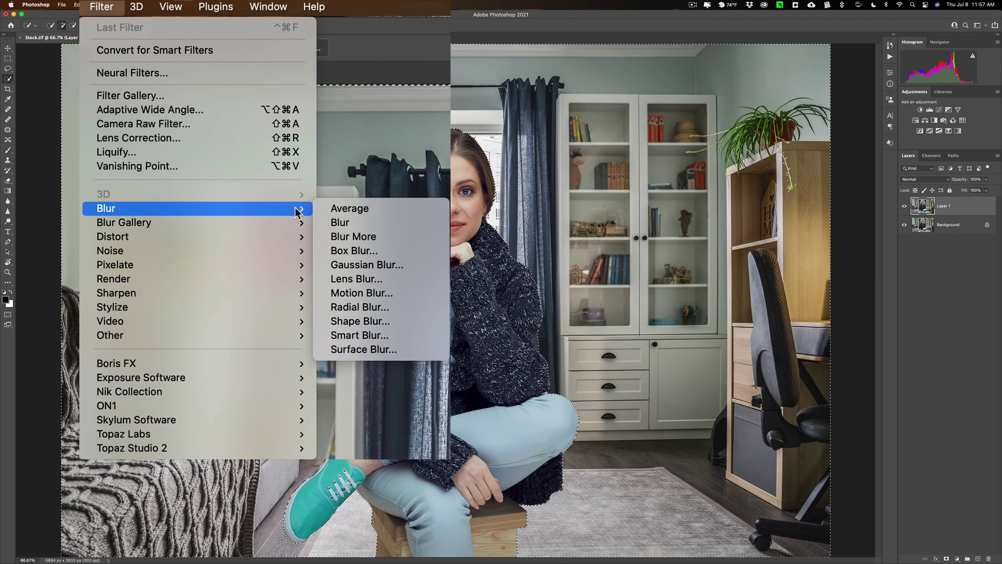
pyautogui.click(355, 280)
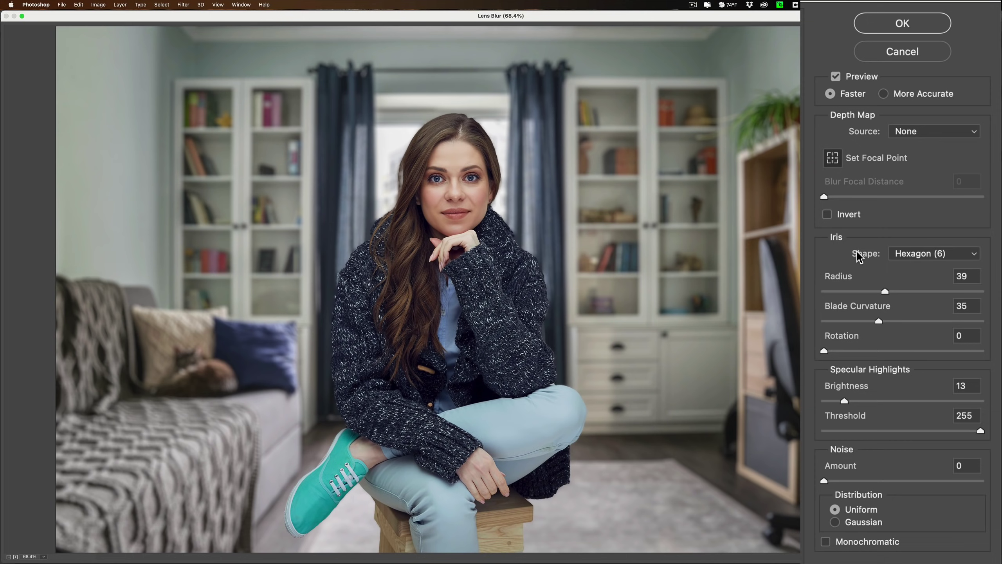
pyautogui.click(919, 253)
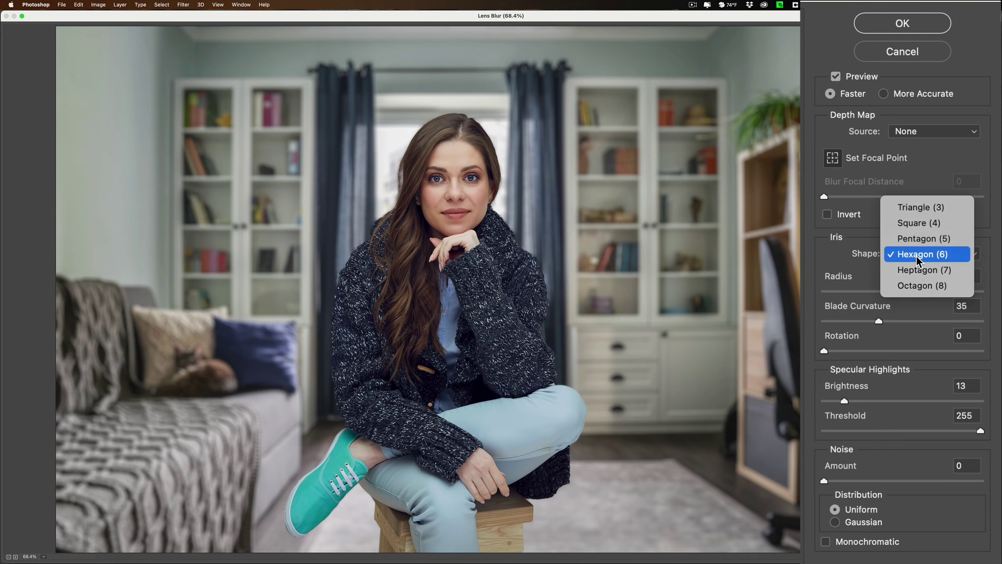
pyautogui.click(916, 285)
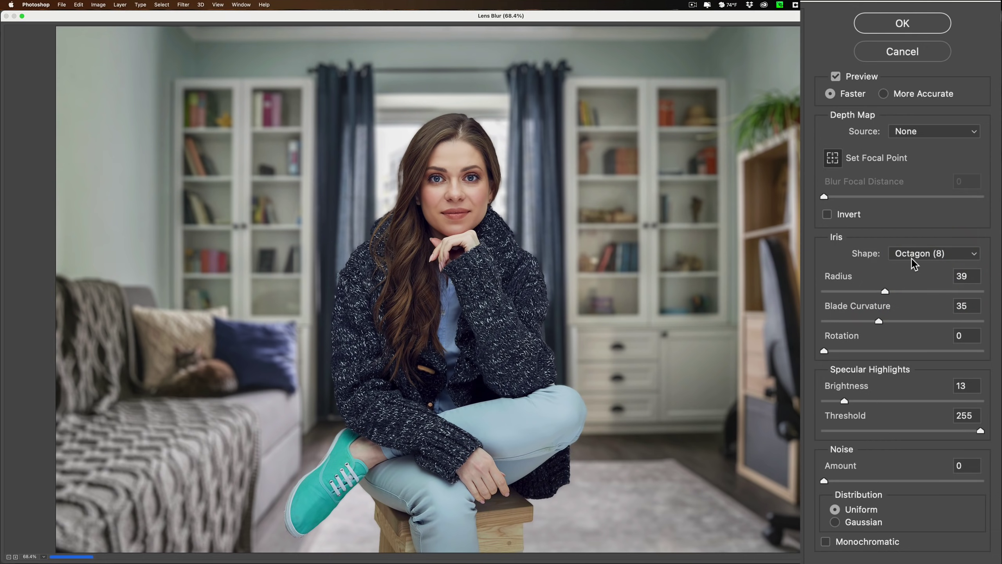
pyautogui.click(912, 254)
pyautogui.click(916, 232)
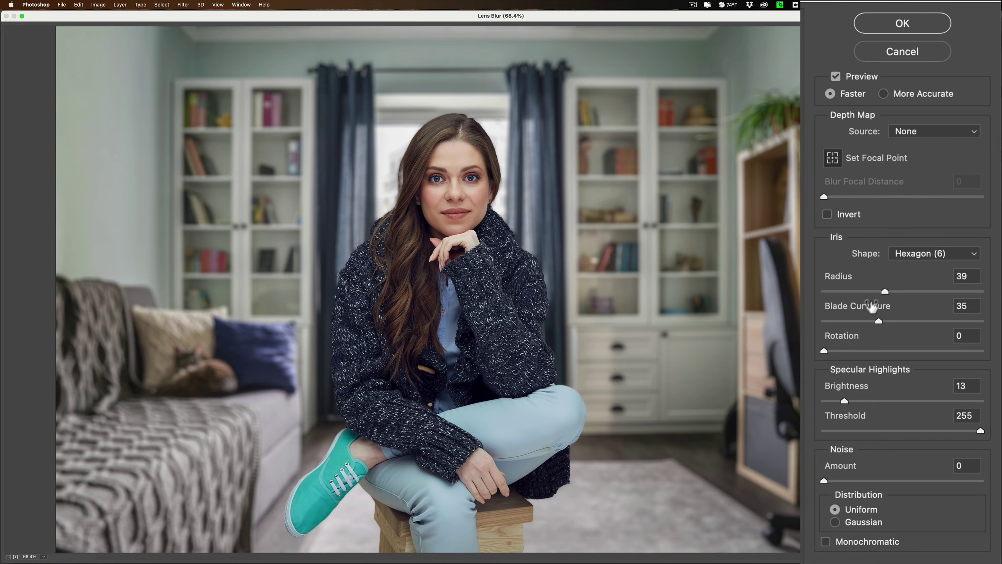
# Compare blur radii up to 100, then set the iris radius to 37, blade curvature to 33 and rotation to 49.
pyautogui.click(885, 292)
pyautogui.write('100')
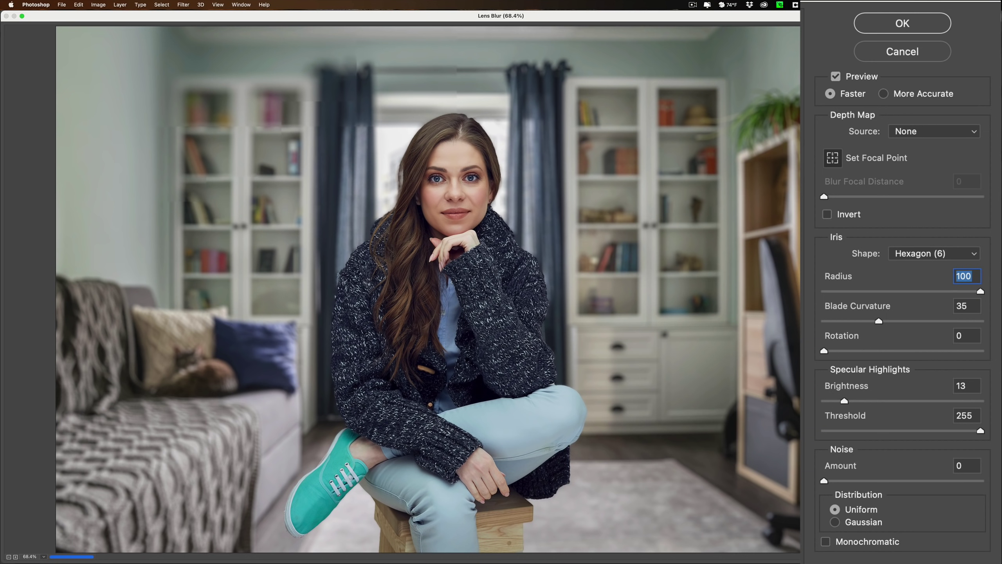
pyautogui.moveTo(980, 292); pyautogui.dragTo(879, 292)
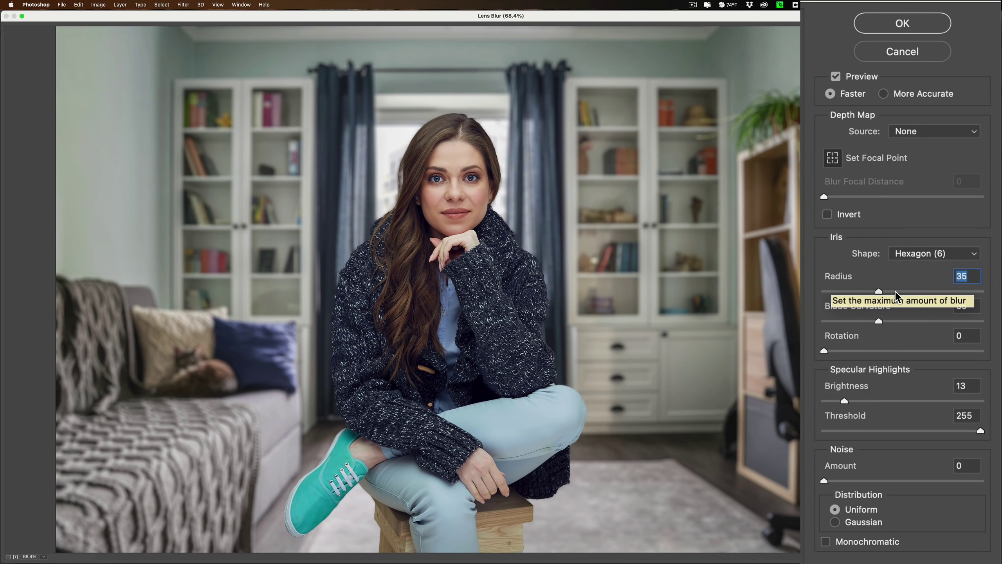
pyautogui.click(897, 292)
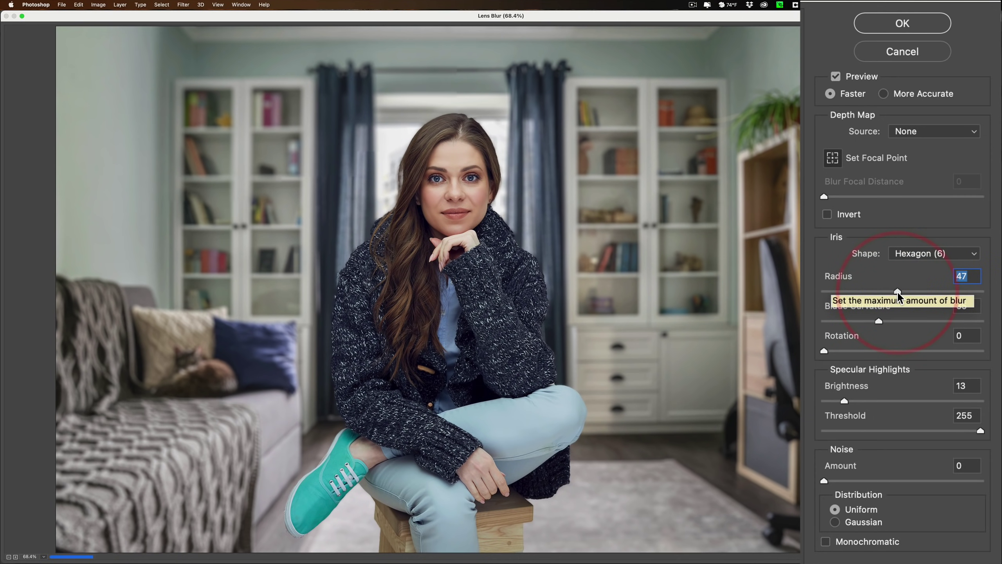
pyautogui.moveTo(899, 293); pyautogui.dragTo(876, 322)
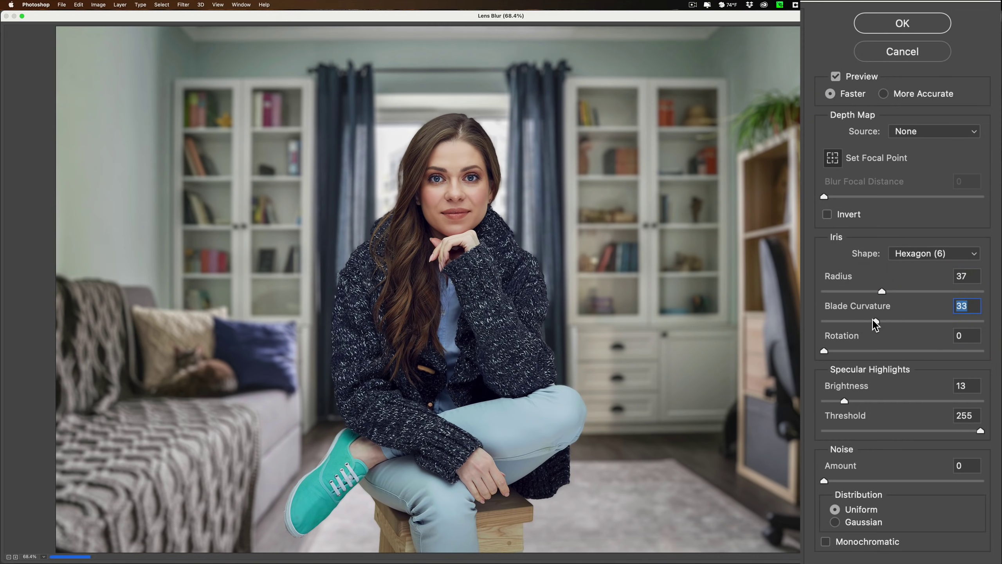
pyautogui.click(856, 350)
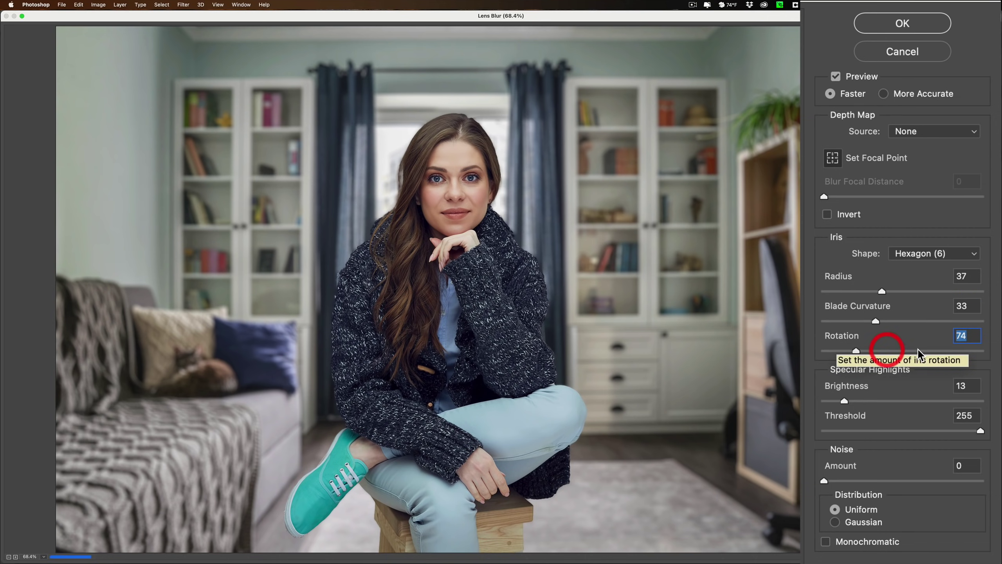
pyautogui.click(850, 350)
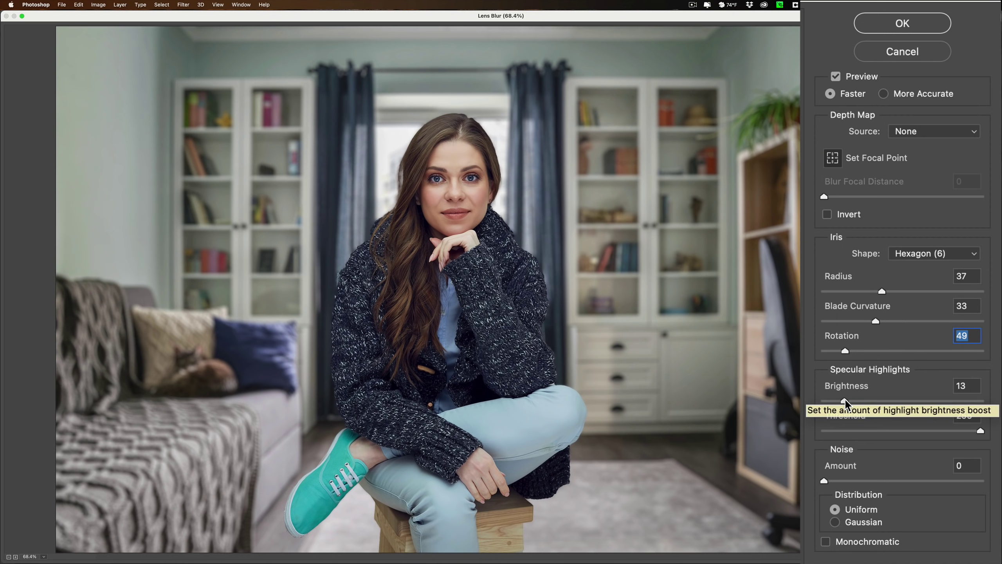
# Set the specular highlights to a brightness of 24 and a threshold of 135.
pyautogui.click(899, 401)
pyautogui.moveTo(899, 401); pyautogui.dragTo(907, 401)
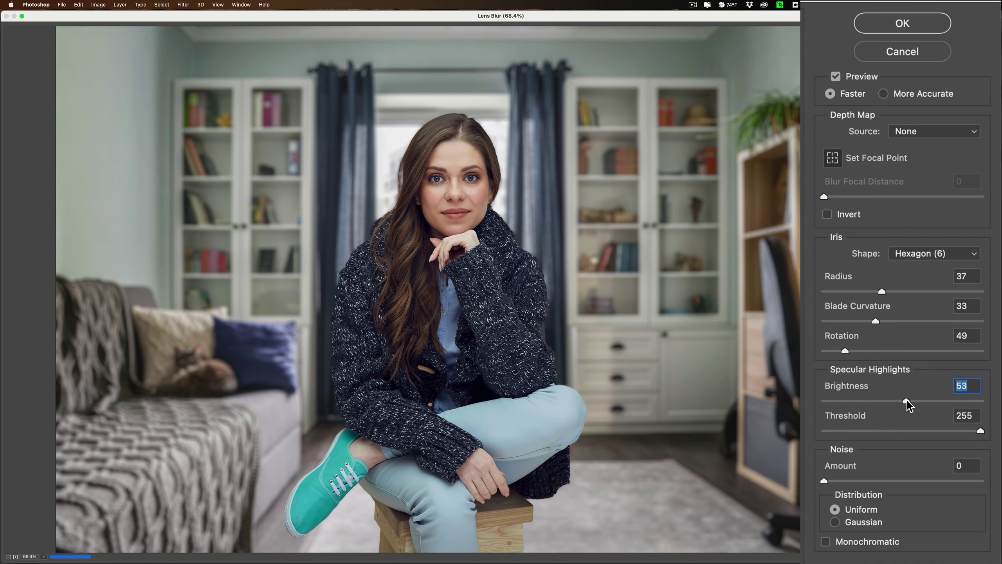
pyautogui.click(932, 401)
pyautogui.moveTo(933, 402); pyautogui.dragTo(887, 401)
pyautogui.moveTo(981, 431); pyautogui.dragTo(861, 401)
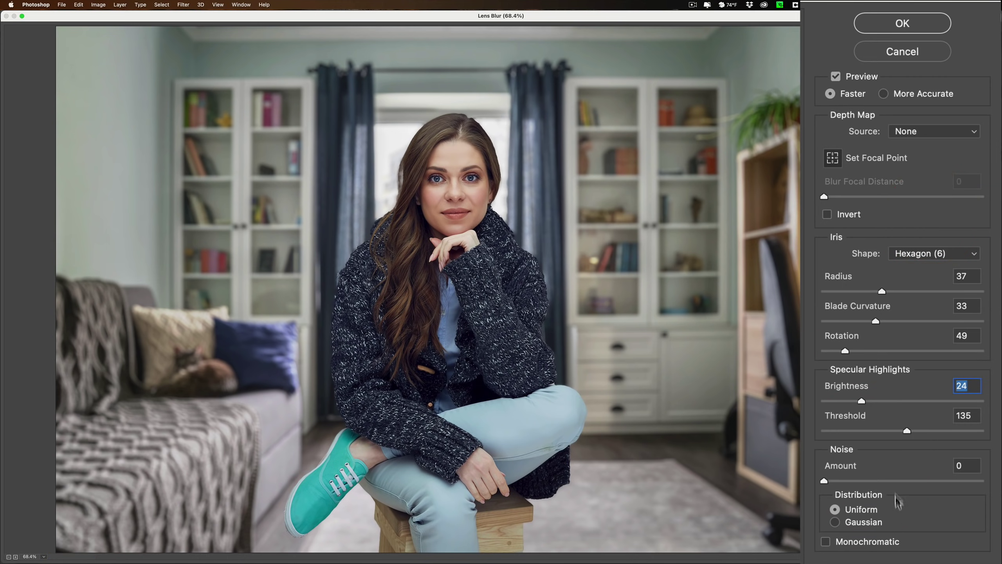
# Try a noise amount of 56 with Uniform, Gaussian and Monochromatic options, and return the amount to 0.
pyautogui.click(910, 480)
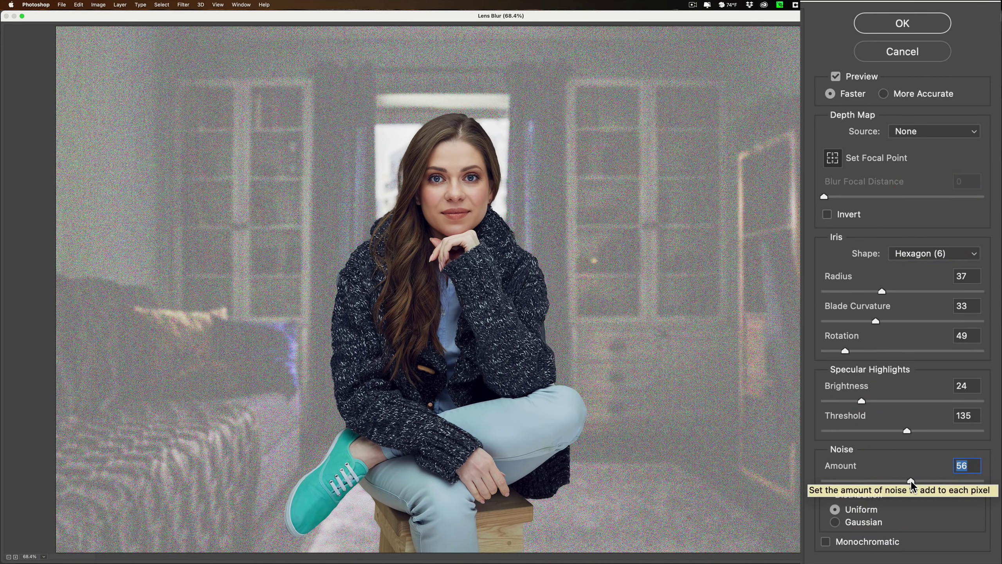
pyautogui.click(847, 525)
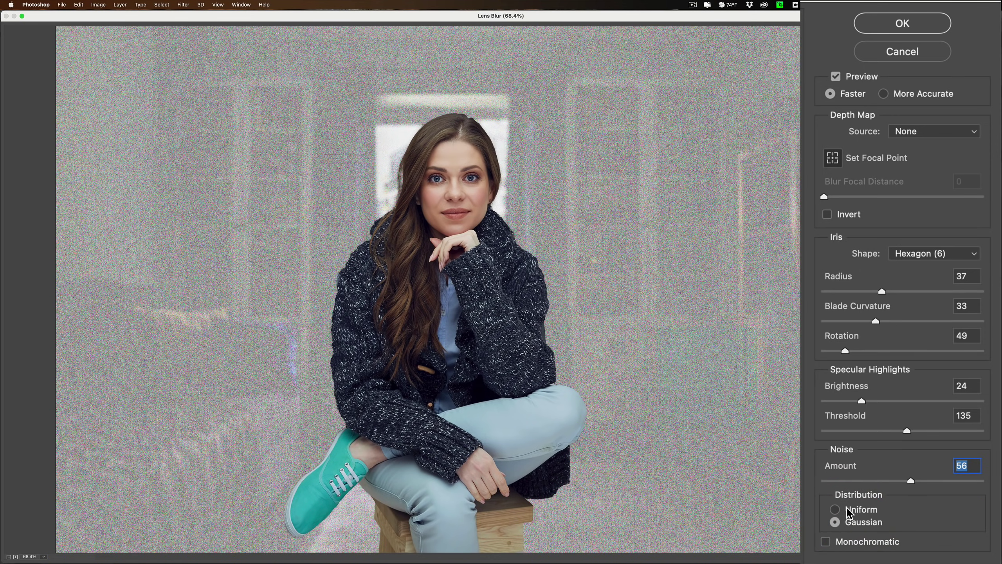
pyautogui.click(848, 511)
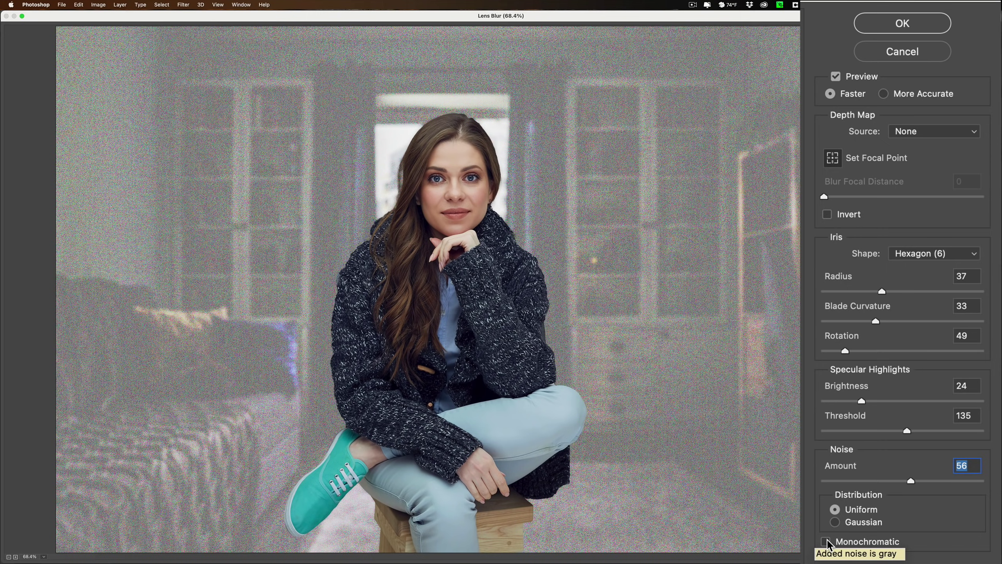
pyautogui.click(835, 523)
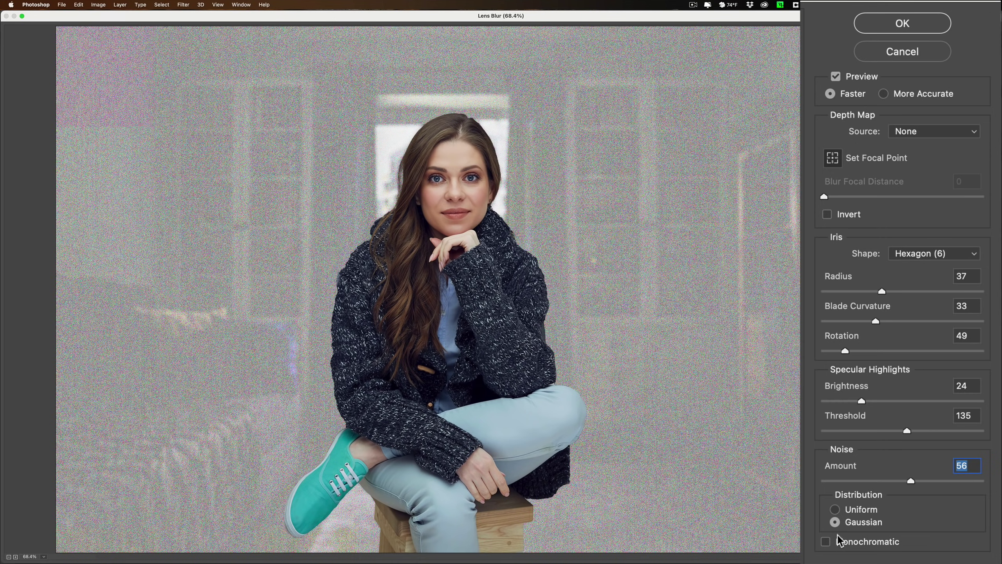
pyautogui.click(826, 542)
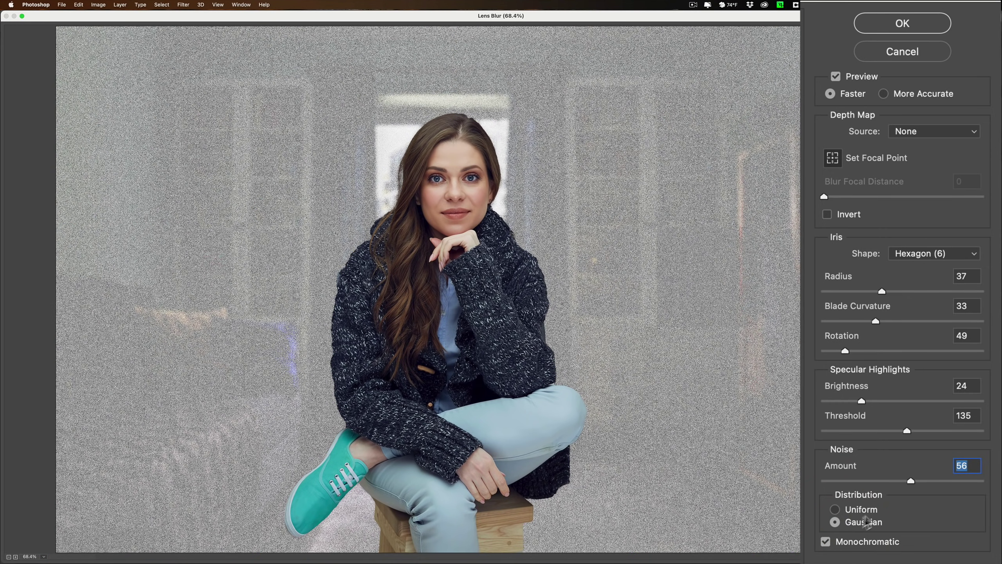
pyautogui.moveTo(911, 481); pyautogui.dragTo(824, 481)
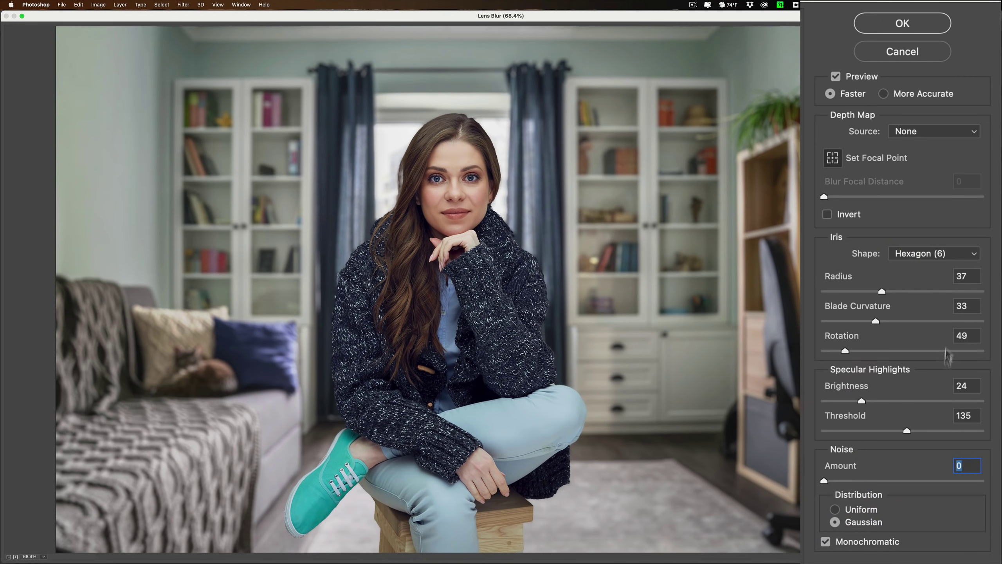
# Fine-tune the iris radius, apply the Lens Blur to the background and deselect.
pyautogui.moveTo(884, 291); pyautogui.dragTo(888, 292)
pyautogui.moveTo(888, 292); pyautogui.dragTo(881, 293)
pyautogui.click(881, 292)
pyautogui.moveTo(883, 292); pyautogui.dragTo(880, 292)
pyautogui.click(901, 24)
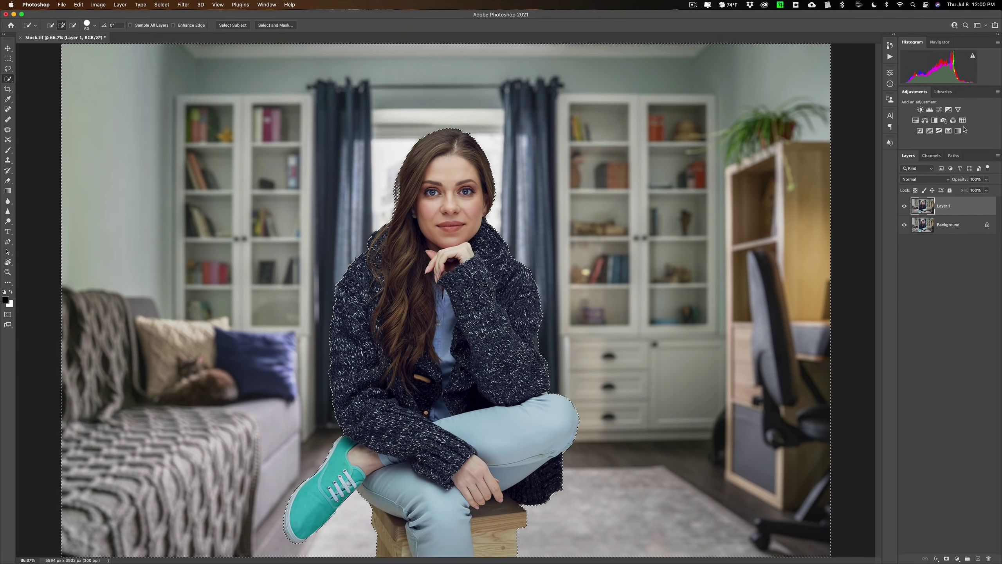
pyautogui.press('super+d')
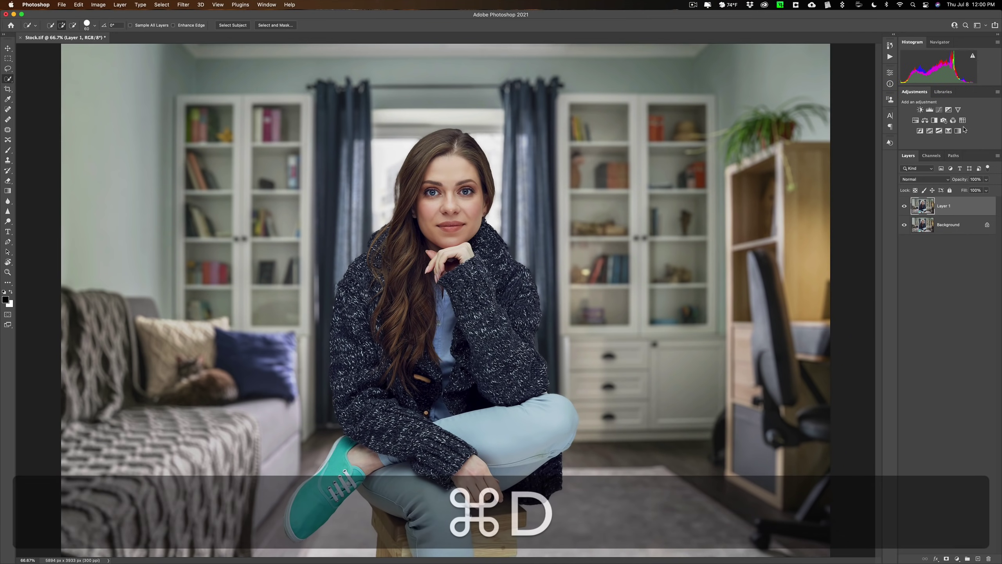
# Compare the photo with and without the blur by toggling Layer 1's visibility, leaving the layer shown.
pyautogui.click(905, 207)
pyautogui.click(904, 207)
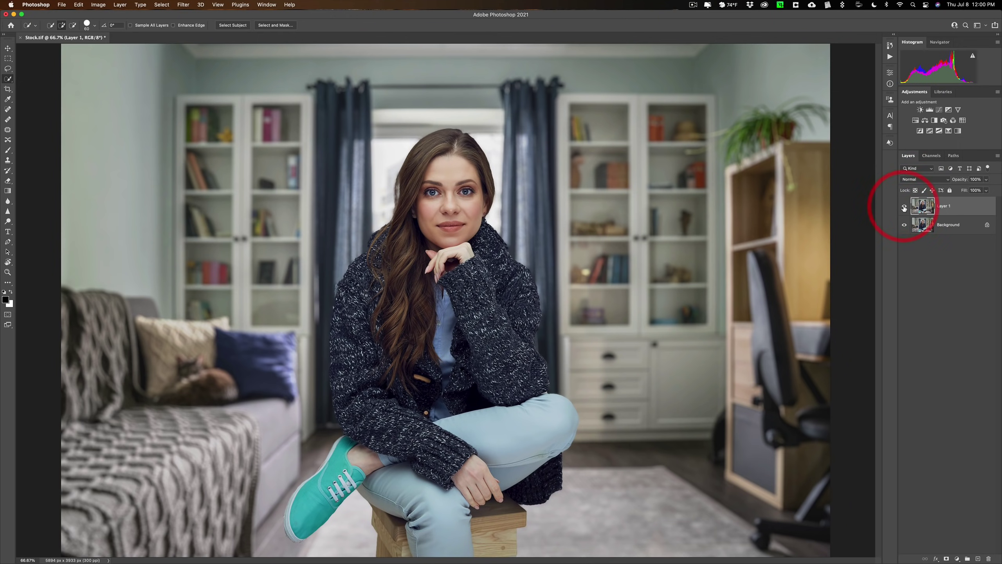
pyautogui.click(904, 207)
pyautogui.click(905, 207)
pyautogui.click(905, 207)
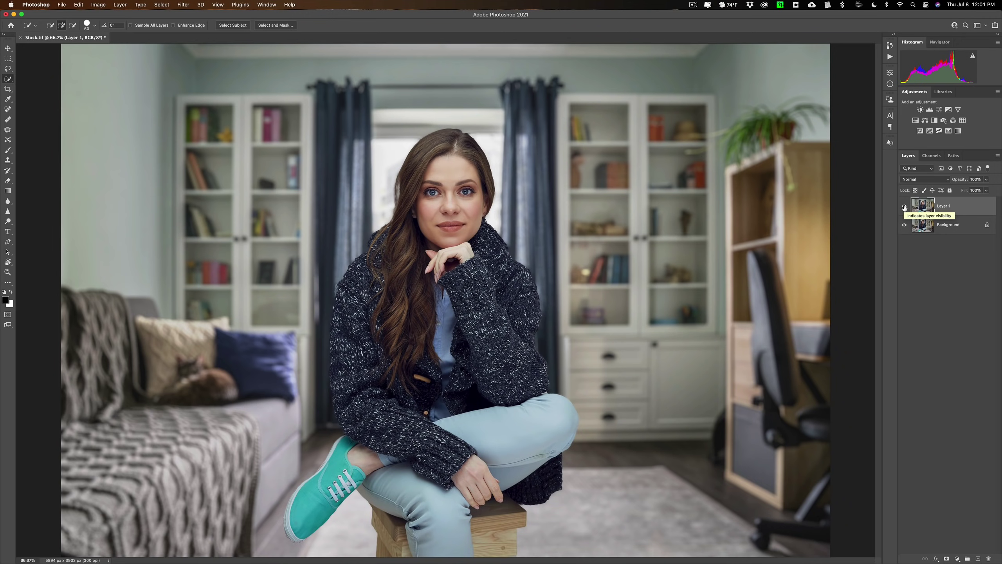
pyautogui.click(904, 207)
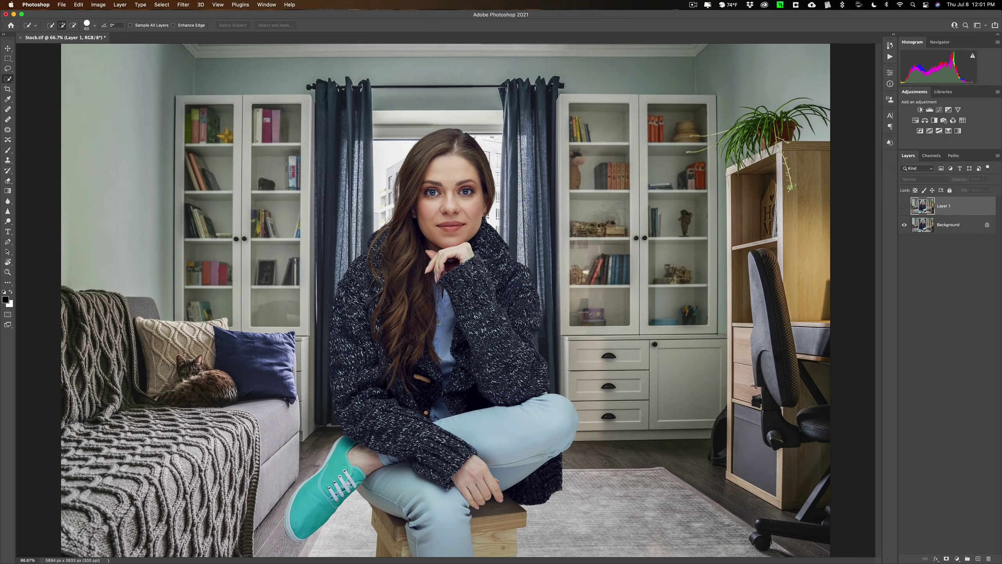
pyautogui.click(905, 205)
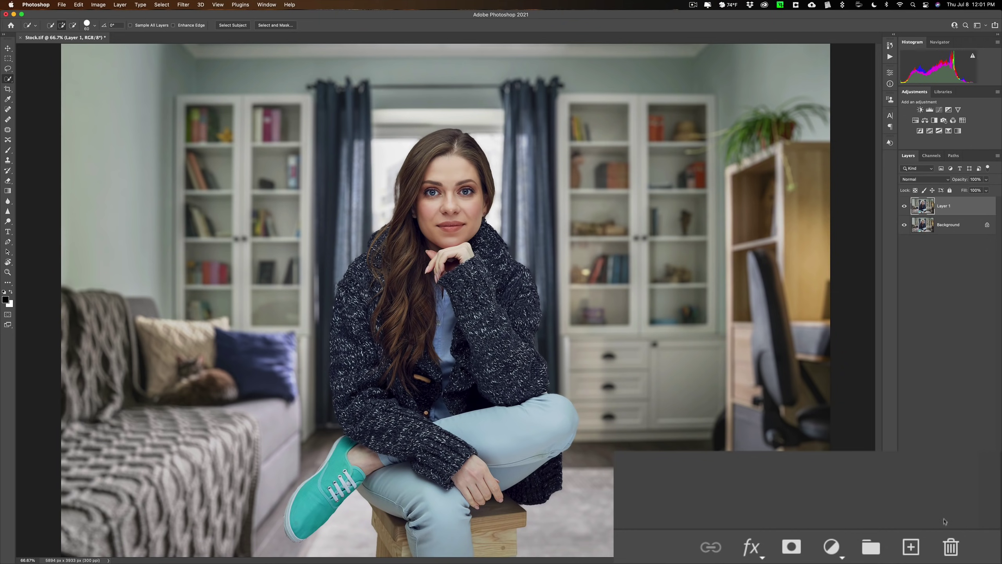
# Add a white layer mask to Layer 1.
pyautogui.click(792, 551)
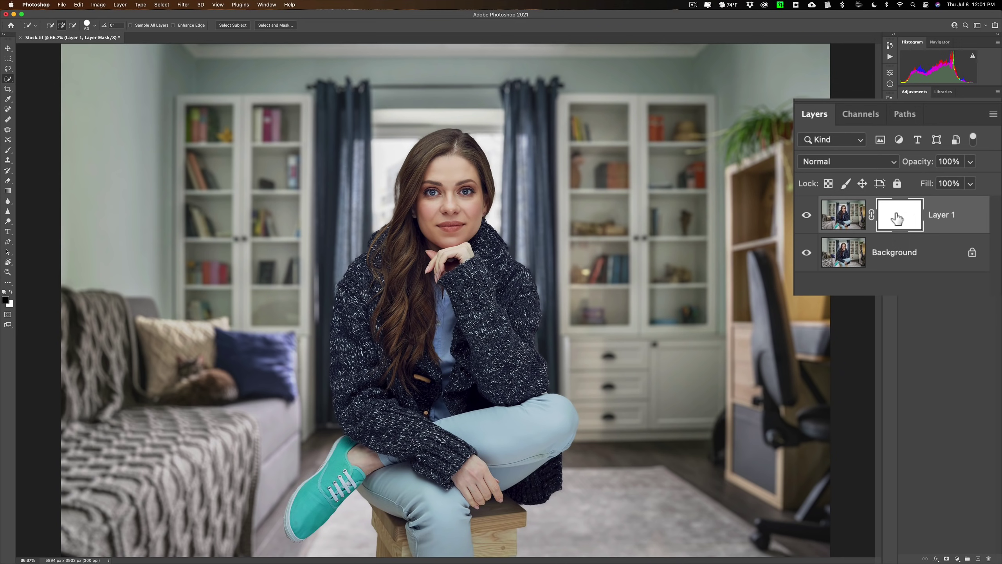
# Prepare the Brush tool with black as the foreground colour and a size of 700 px for Layer 1's mask.
pyautogui.press('b')
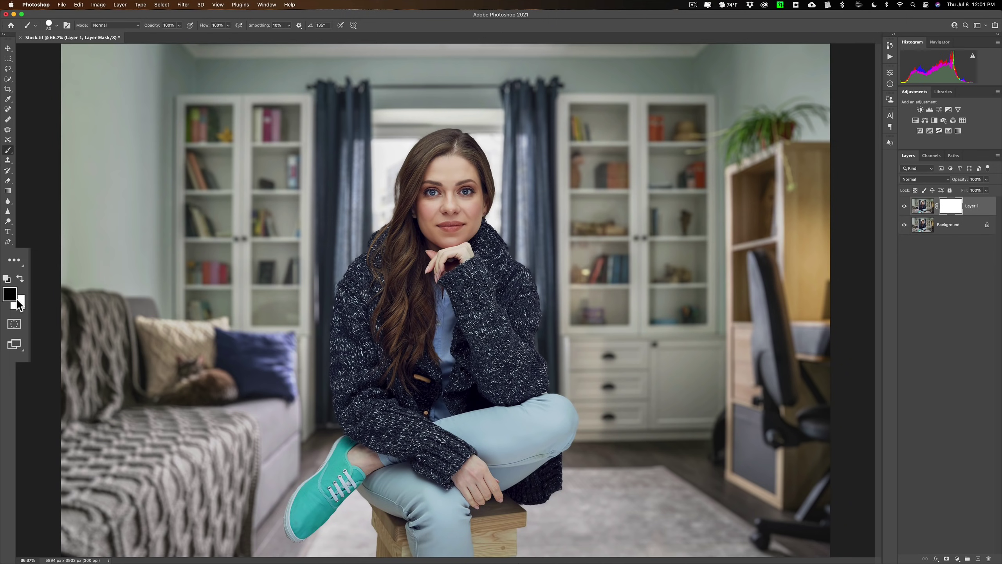
pyautogui.press('d')
pyautogui.press('x')
pyautogui.press(']')
pyautogui.press(']')
pyautogui.press(']')
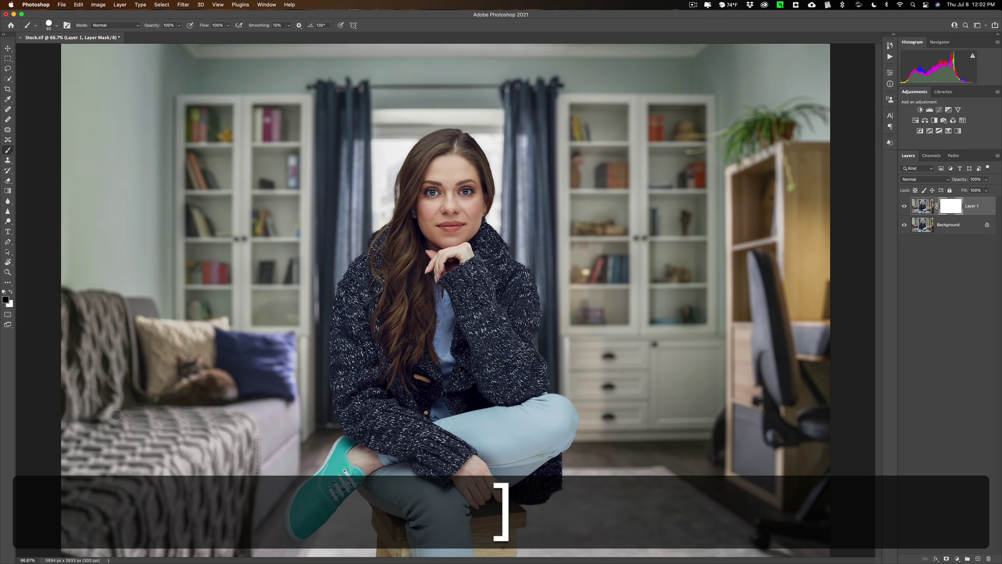
pyautogui.press(']')
pyautogui.press(']')
# Try painting on the mask over the sofa blanket's front corner with the hard black brush, and undo the stroke.
pyautogui.moveTo(48, 458)
pyautogui.mouseDown()
pyautogui.moveTo(99, 462)
pyautogui.moveTo(158, 525)
pyautogui.mouseUp()
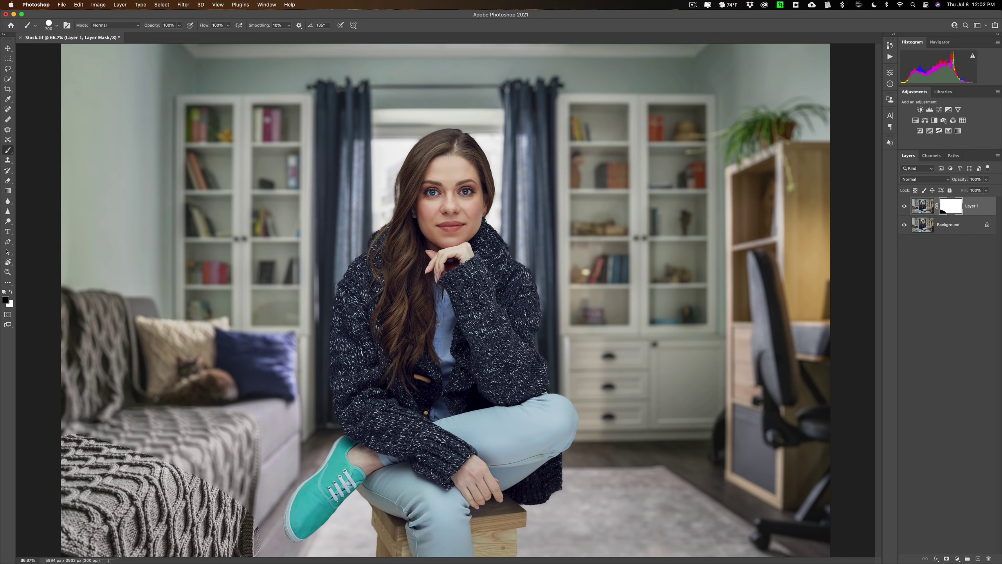
pyautogui.press('super')
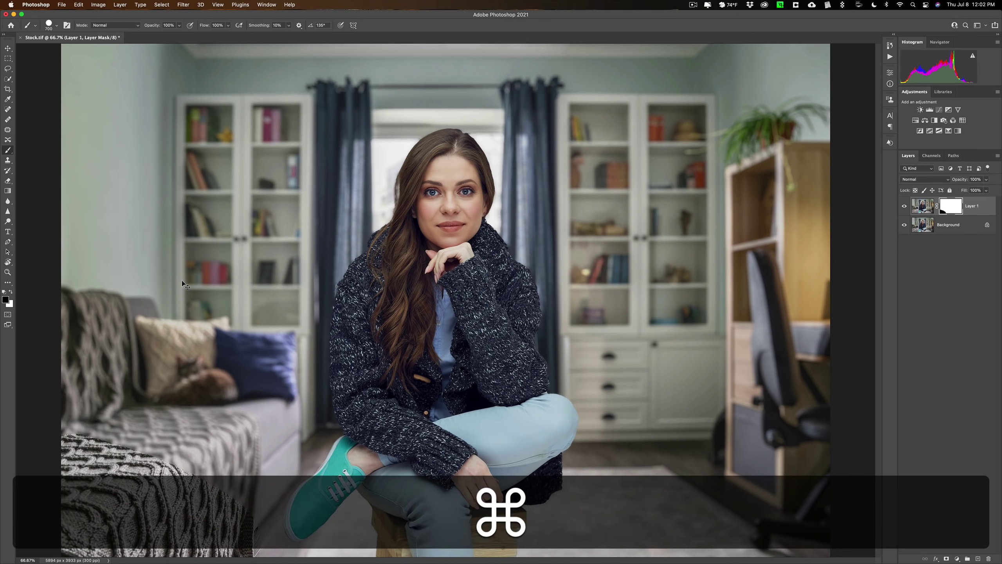
pyautogui.press('super+z')
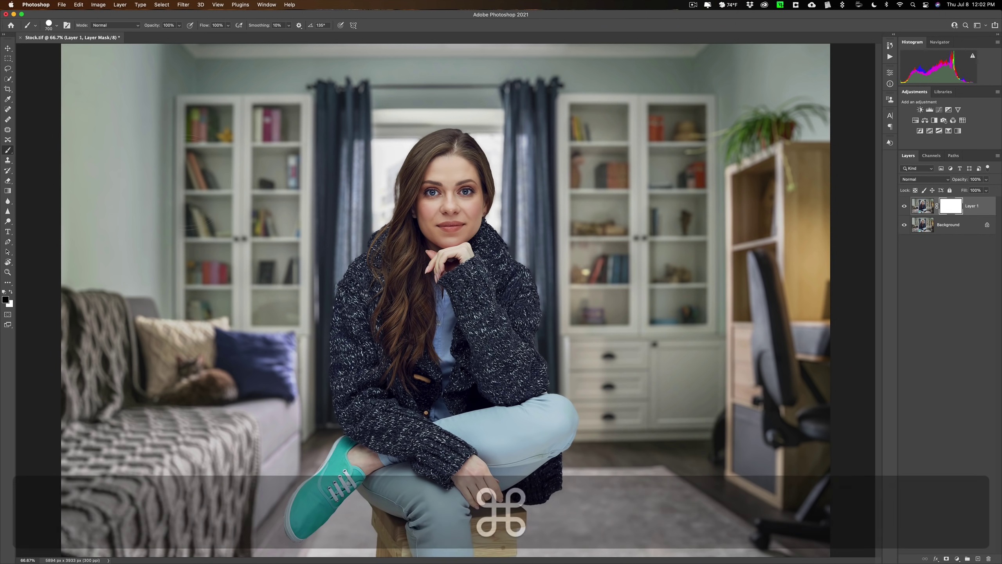
# Soften the brush to 0% hardness and lower its opacity to 10%.
pyautogui.click(56, 26)
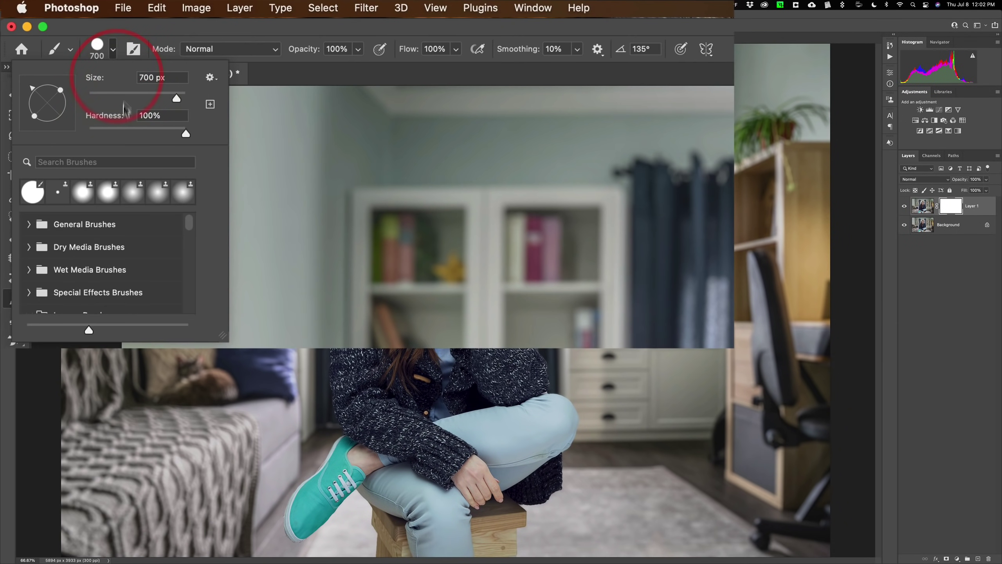
pyautogui.moveTo(180, 138); pyautogui.dragTo(45, 130)
pyautogui.click(148, 118)
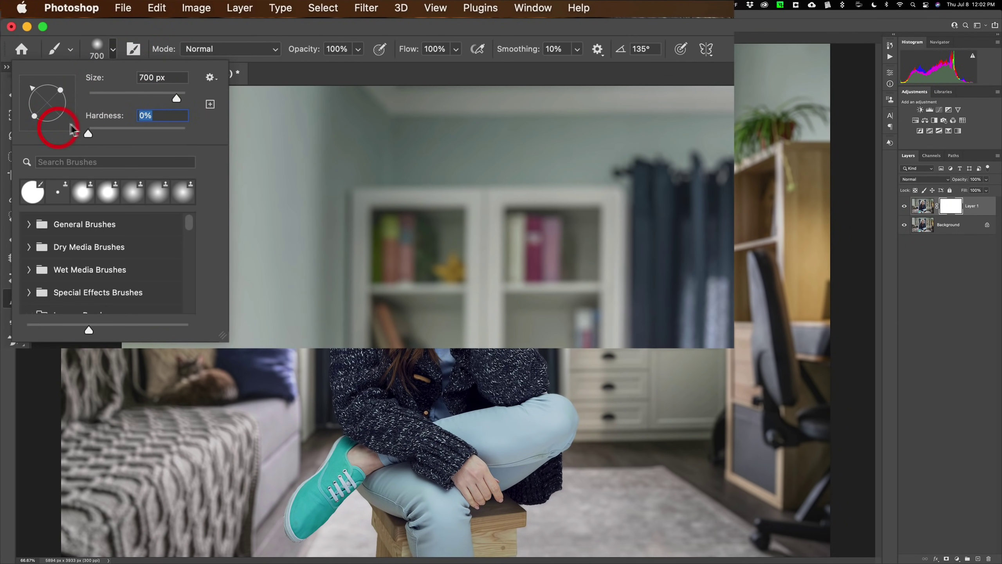
pyautogui.click(112, 49)
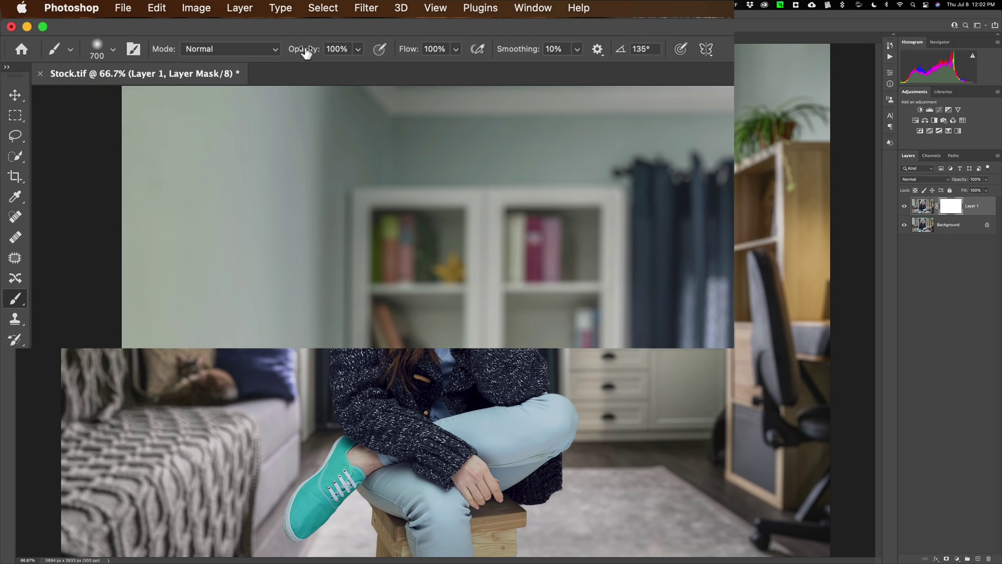
pyautogui.click(359, 53)
pyautogui.moveTo(360, 66); pyautogui.dragTo(293, 66)
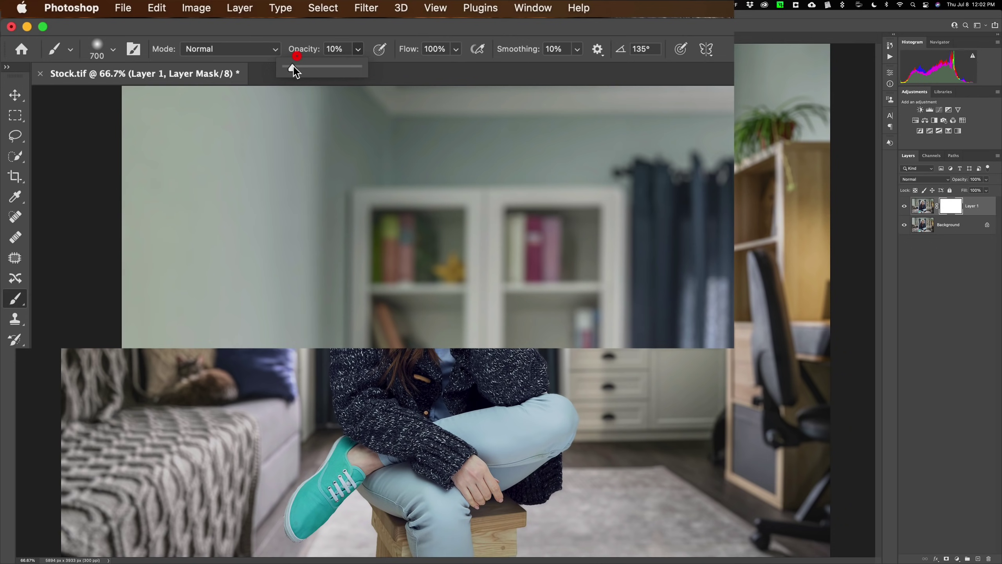
pyautogui.click(315, 27)
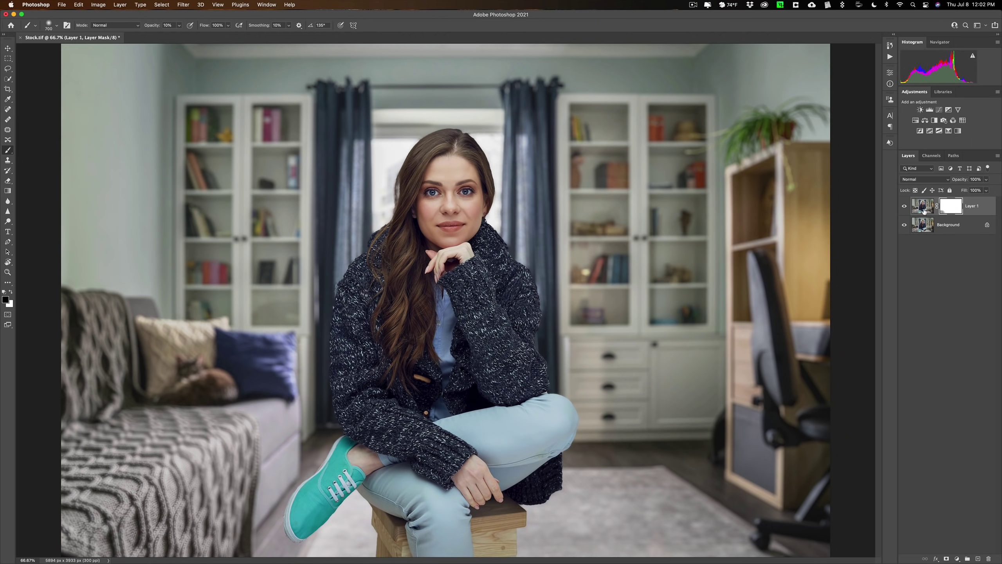
# Compare the masked blur with the original photo by toggling Layer 1's visibility several times, leaving the layer shown.
pyautogui.click(904, 207)
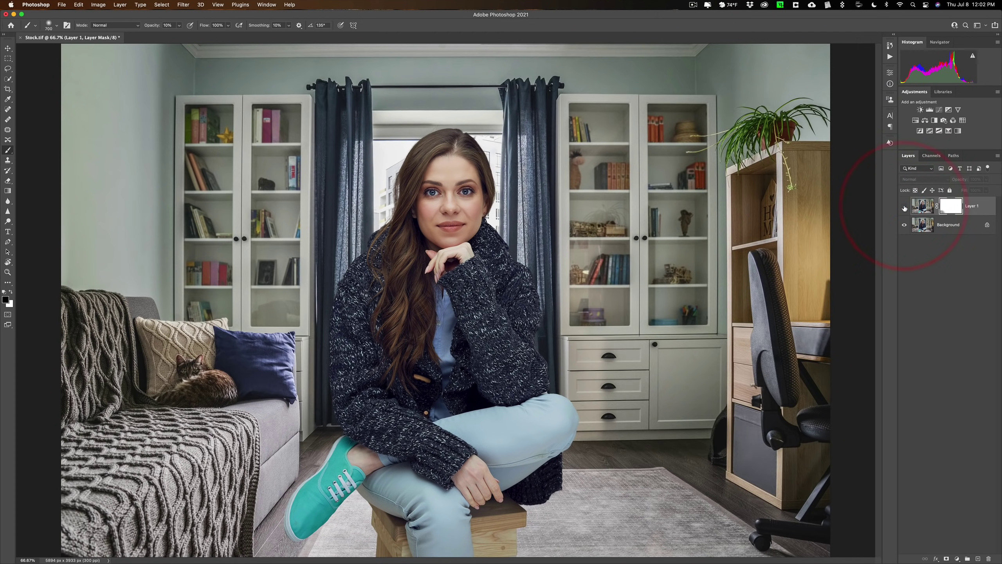
pyautogui.click(905, 207)
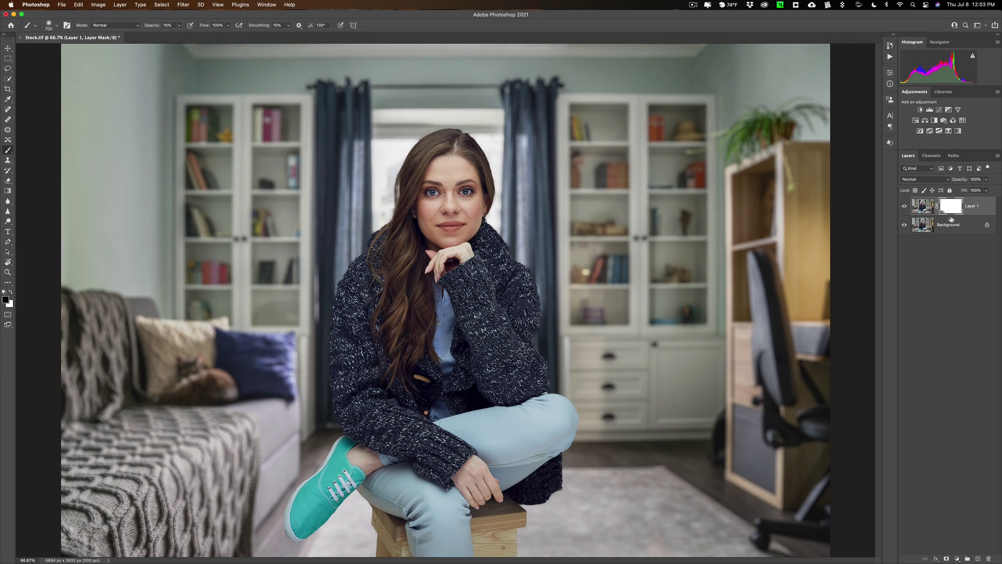
pyautogui.click(905, 206)
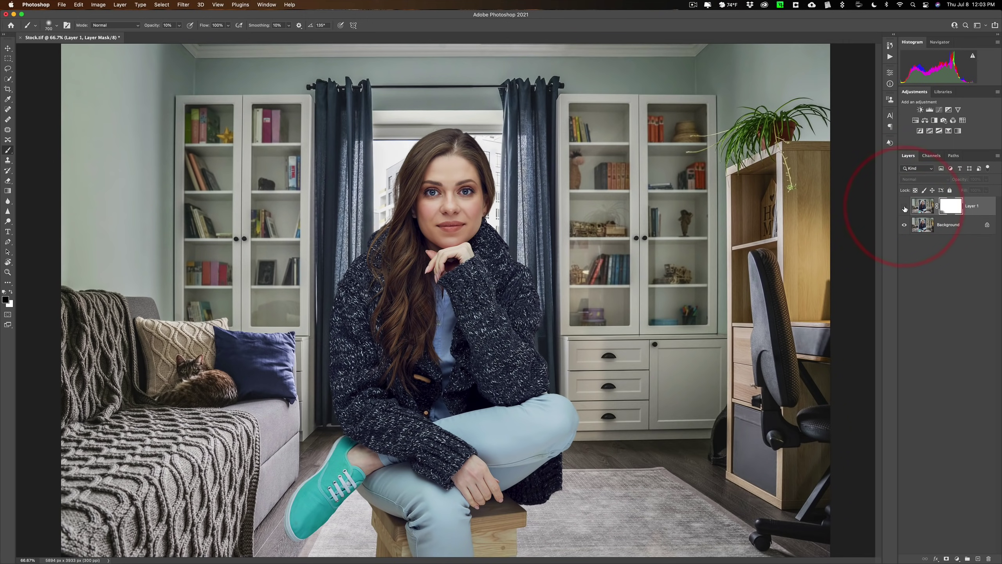
pyautogui.click(904, 207)
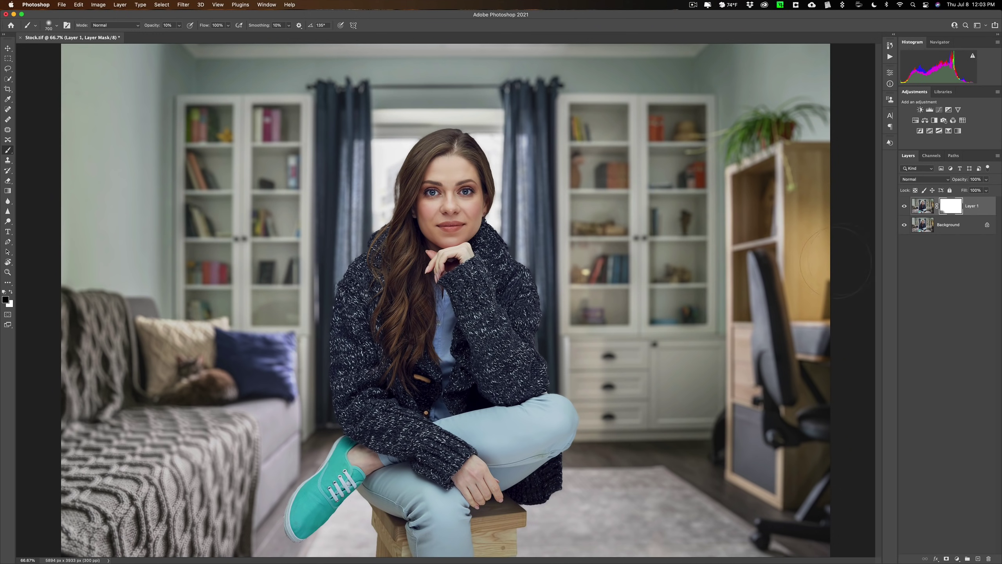
pyautogui.click(904, 206)
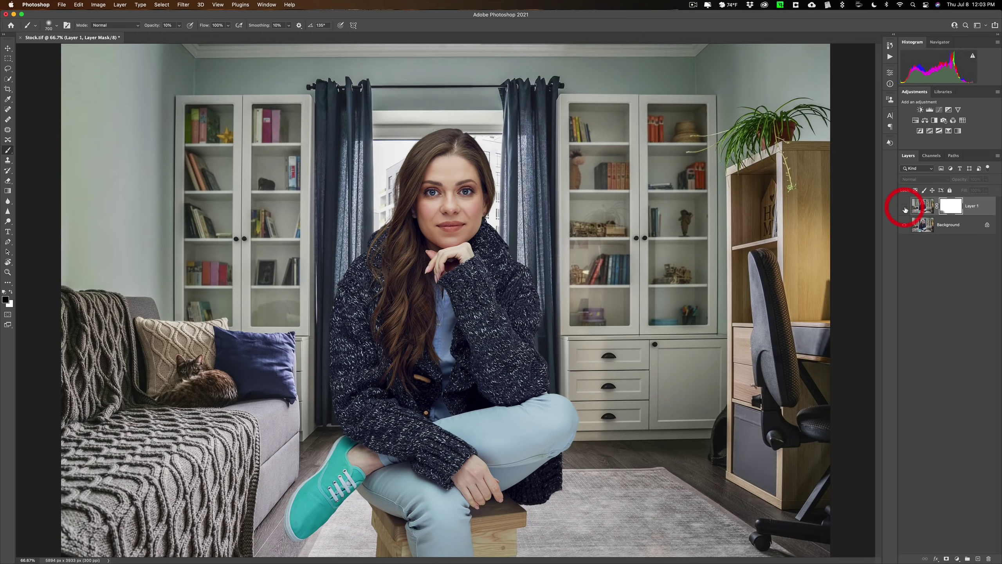
pyautogui.click(905, 207)
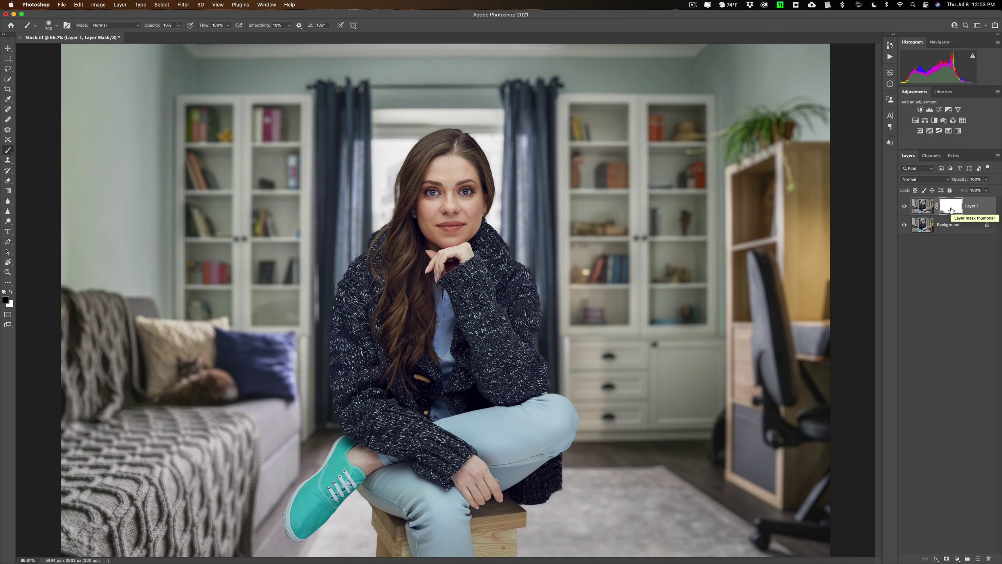
# View Layer 1's mask on its own to examine the painted area, and return to the normal image view.
pyautogui.press('alt')
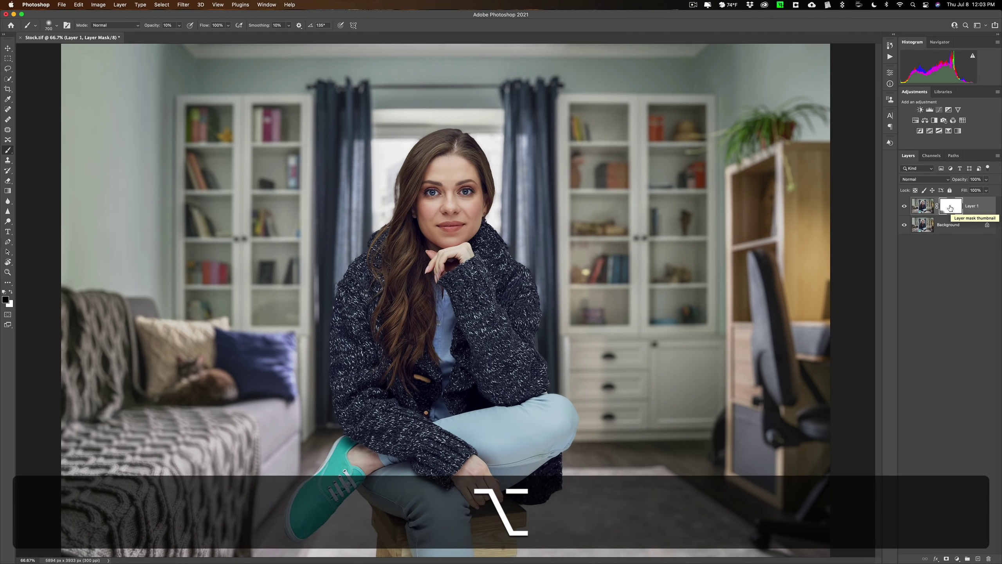
pyautogui.keyDown('alt'); pyautogui.click(950, 208); pyautogui.keyUp('alt')
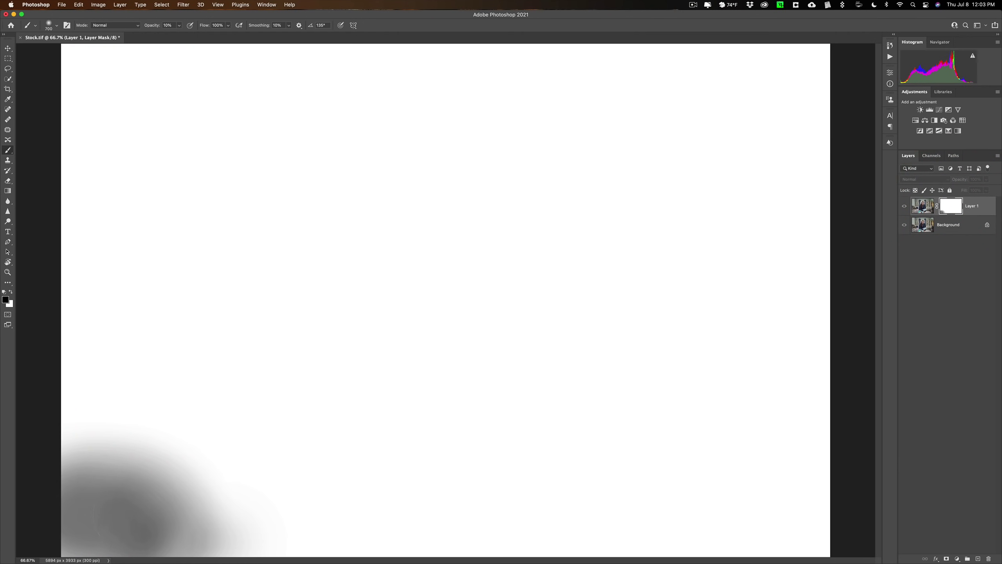
pyautogui.keyDown('alt'); pyautogui.click(950, 210); pyautogui.keyUp('alt')
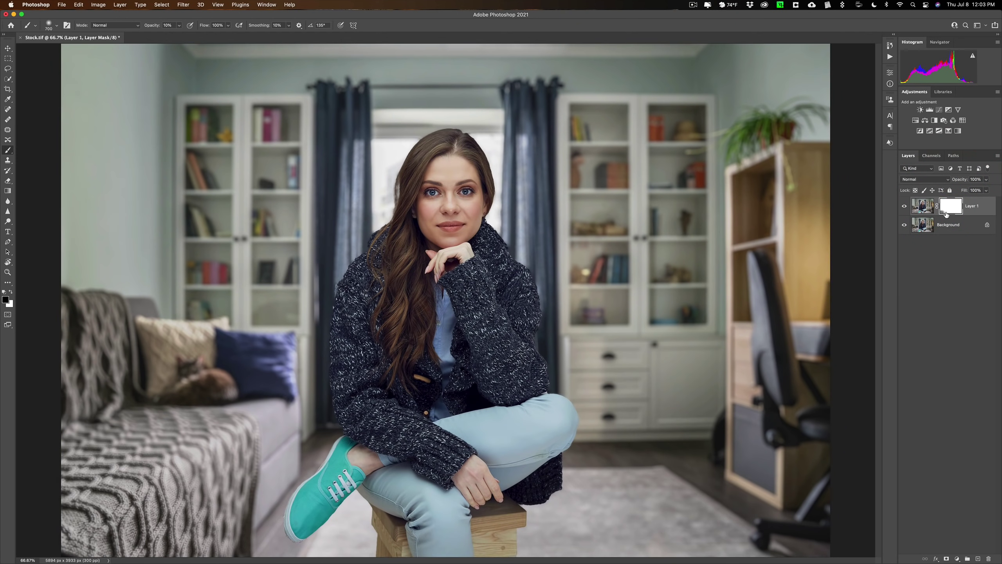